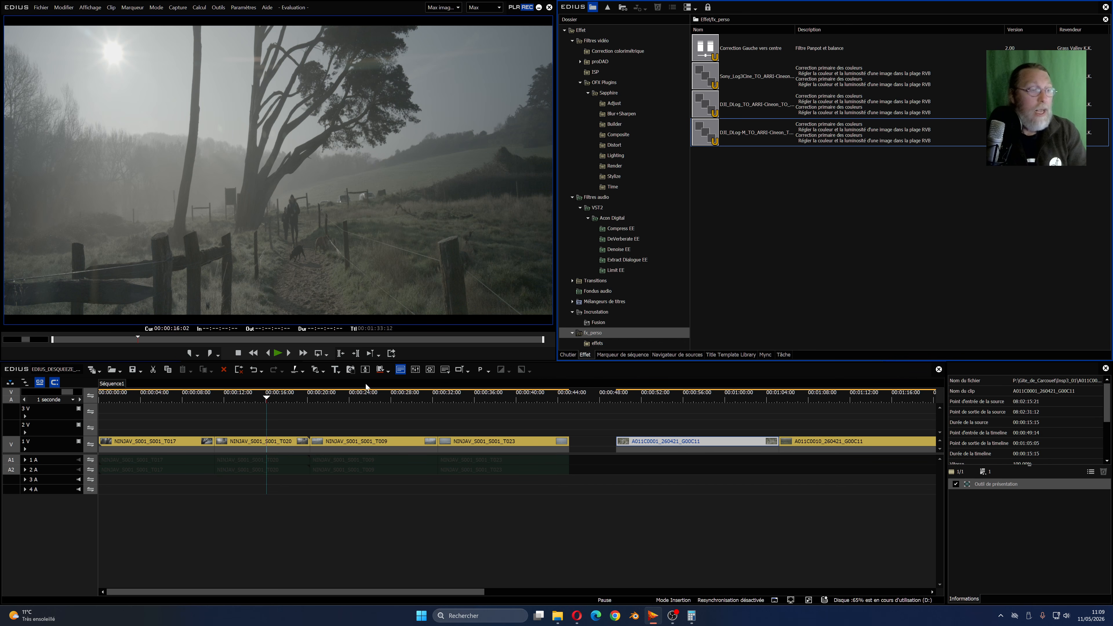
# - Examine the video properties of the NINJAV_S001_S001_T020 clip, including its image size, pixel aspect ratio and colour space
pyautogui.rightClick(278, 440)
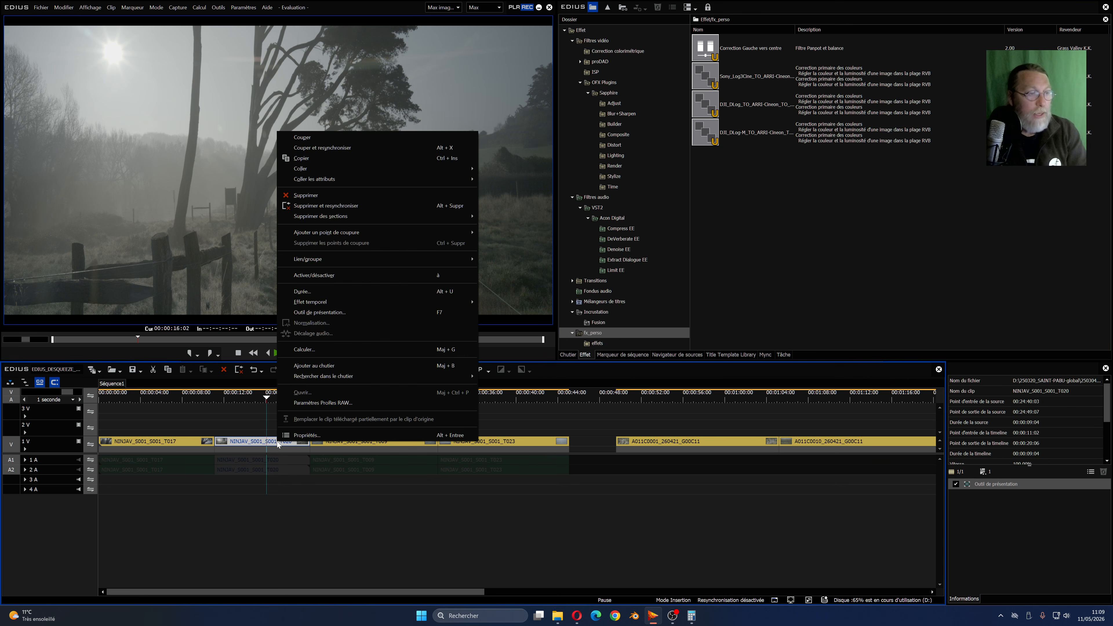
pyautogui.click(298, 435)
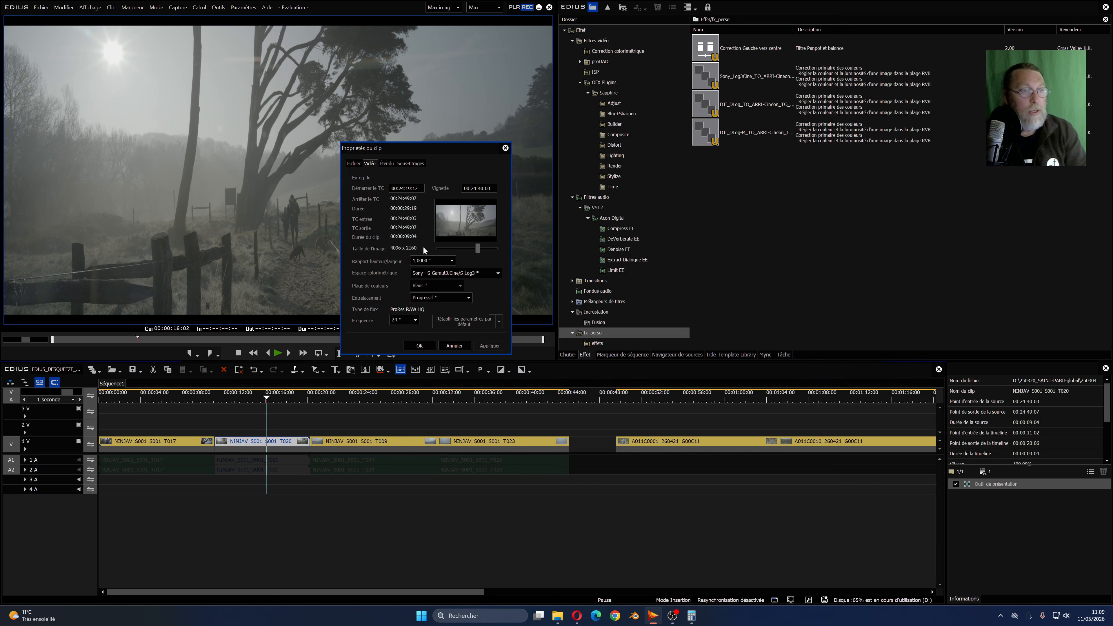
pyautogui.moveTo(424, 276)
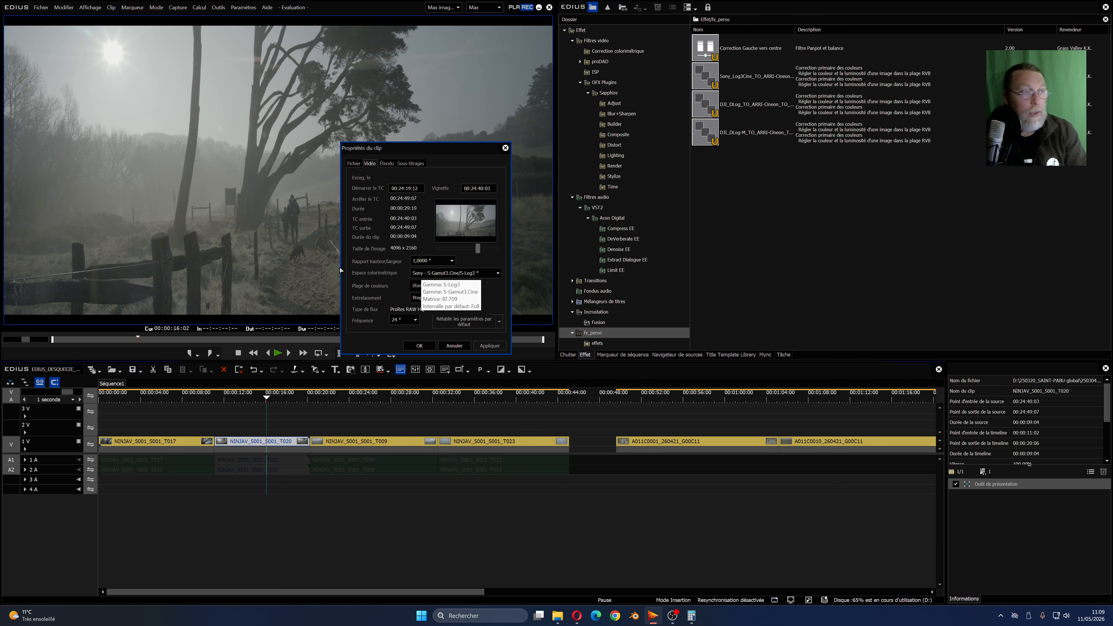
pyautogui.click(425, 344)
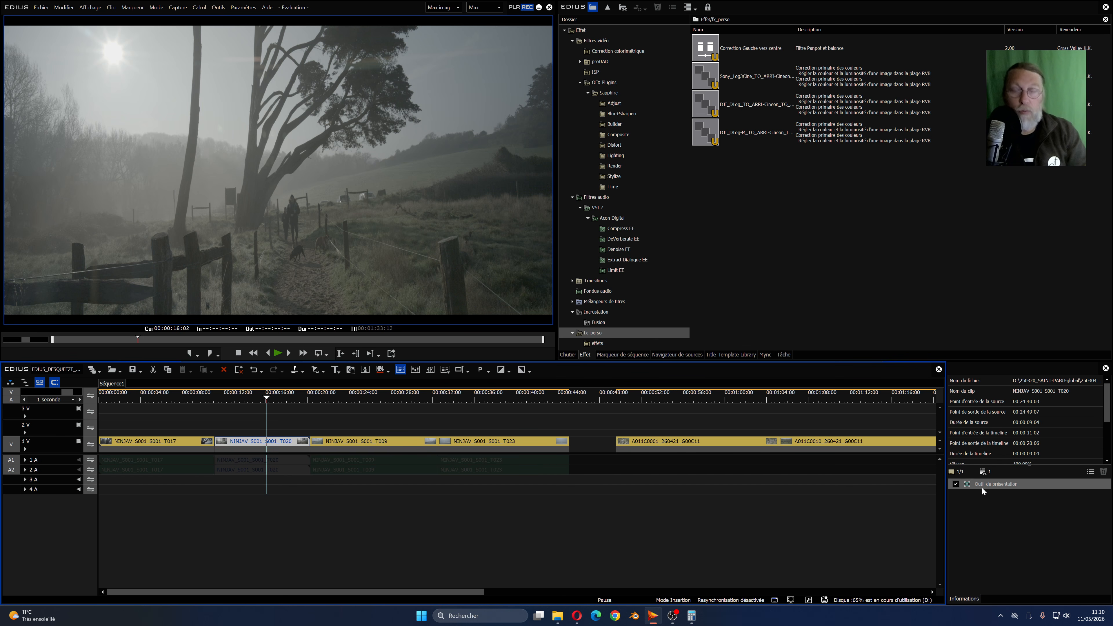
# - Open the clip's Outil de présentation settings and turn off Conserver l'aspect de l'image for the stretch
pyautogui.doubleClick(989, 485)
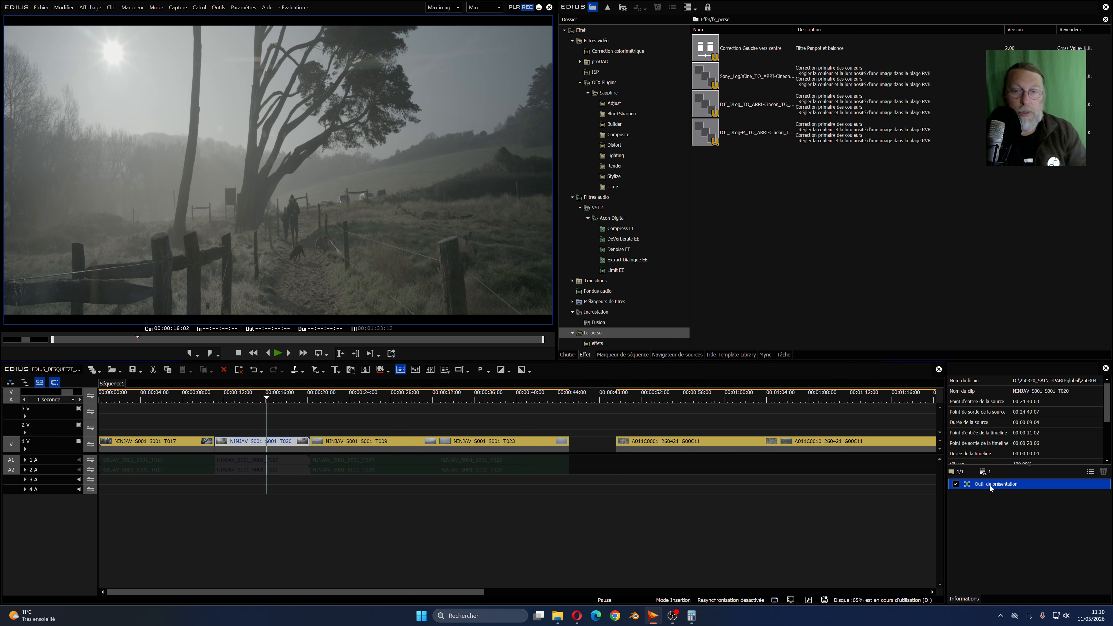
pyautogui.moveTo(715, 184); pyautogui.dragTo(669, 107)
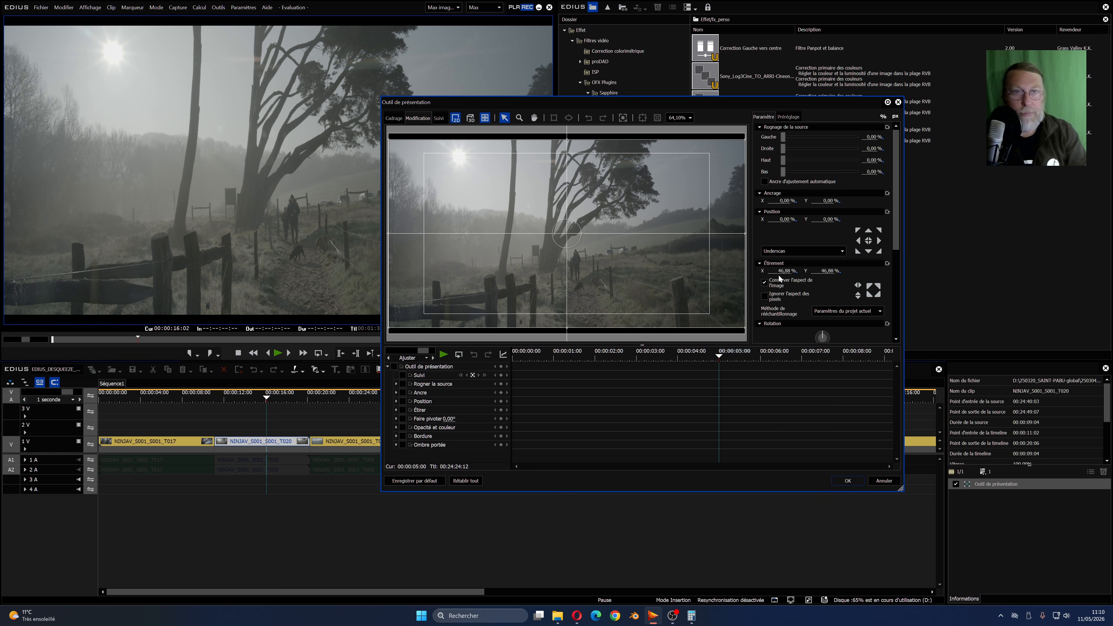
pyautogui.click(765, 283)
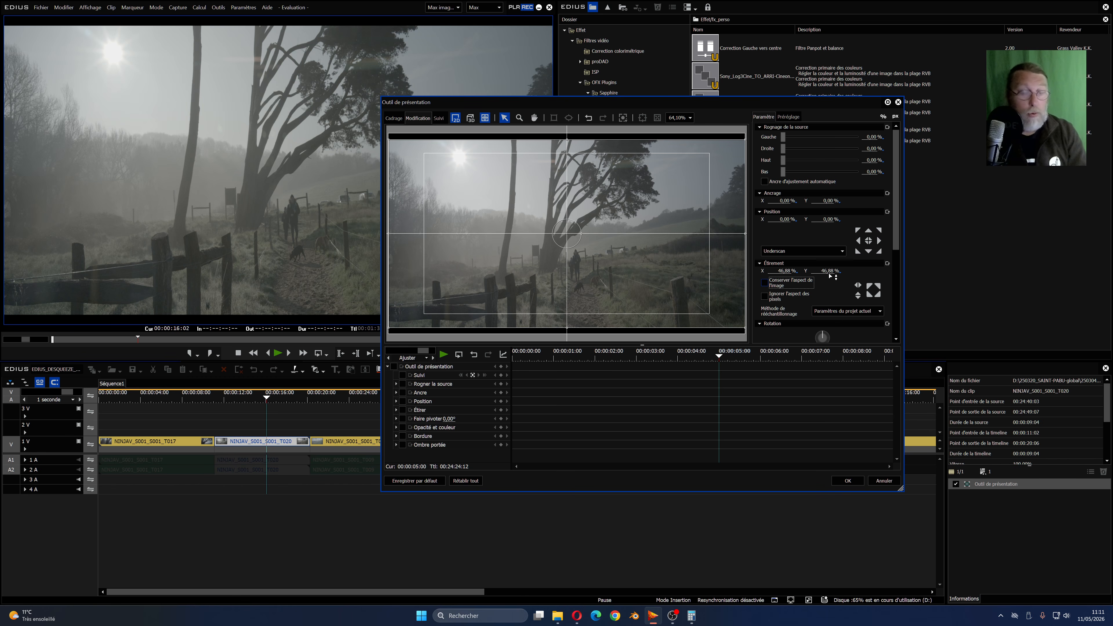
# - Switch to the Calculator and divide 46,88 by 1,6 to get the desqueezed vertical stretch
pyautogui.click(691, 615)
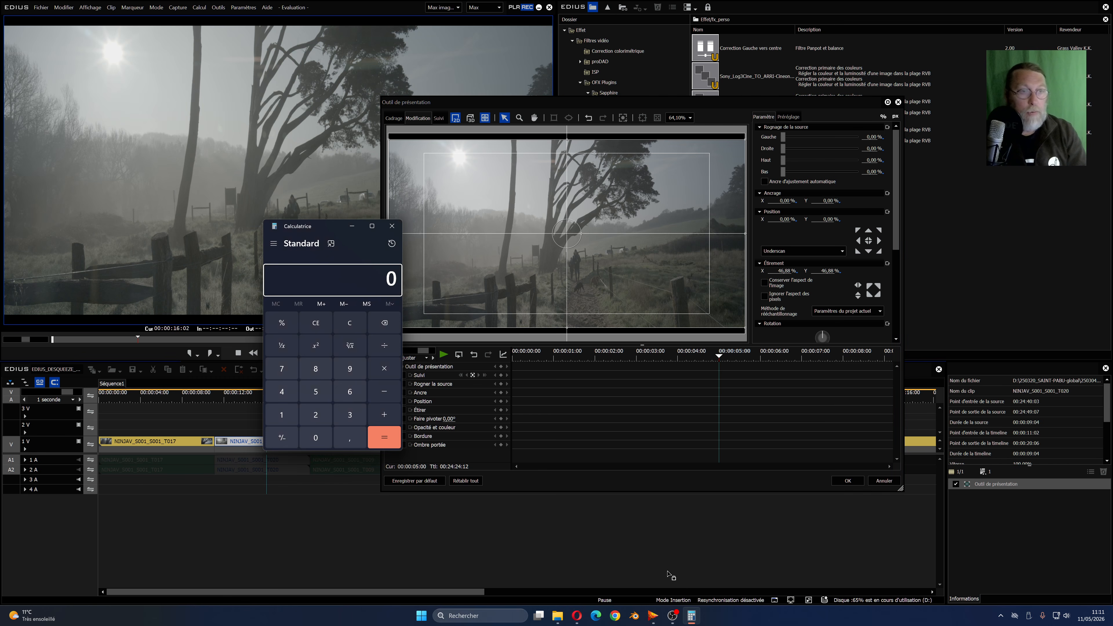
pyautogui.write('46')
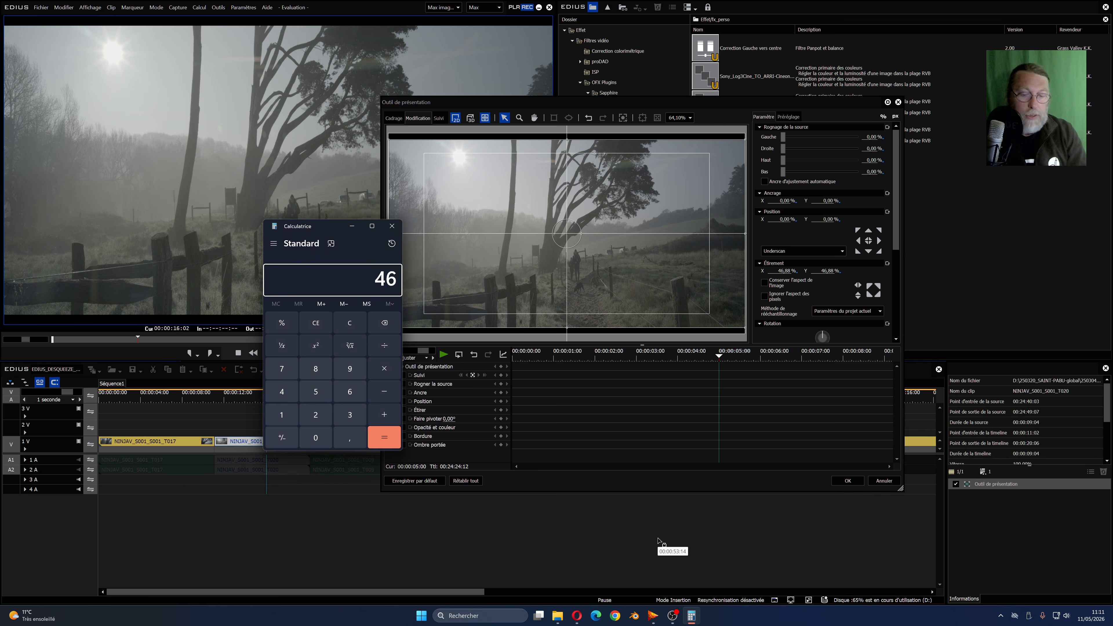
pyautogui.write(',88')
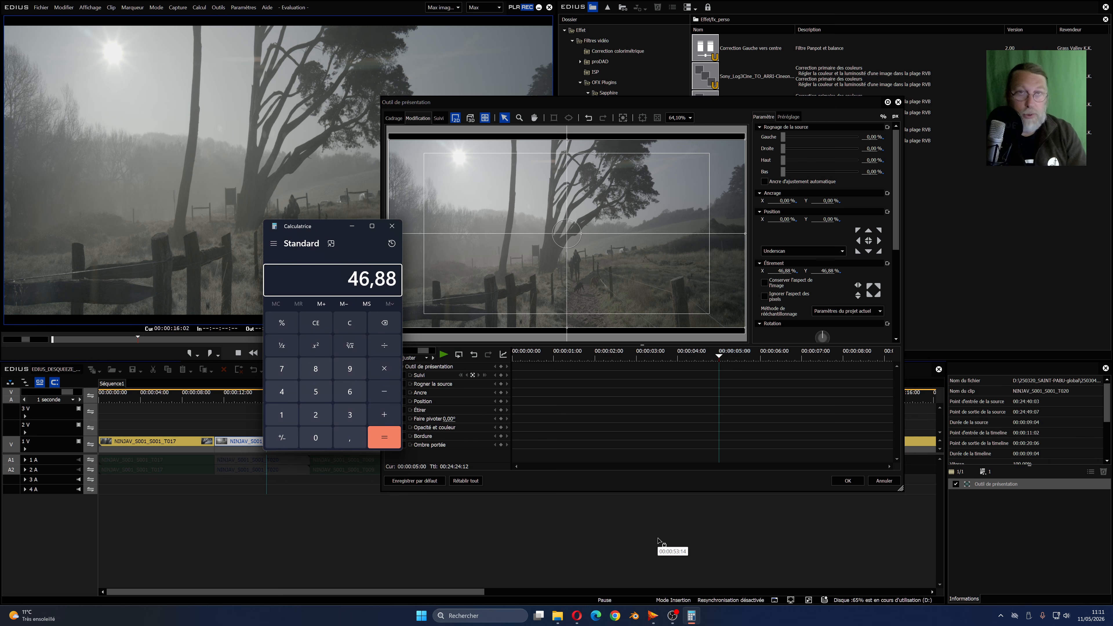
pyautogui.write('/1,6')
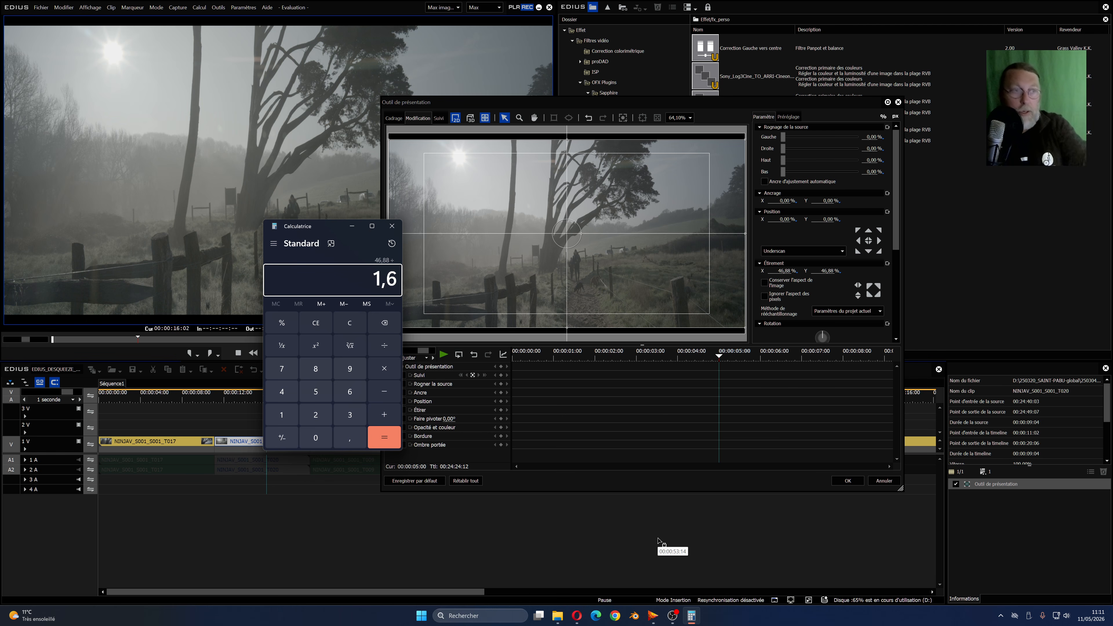
pyautogui.press('Return')
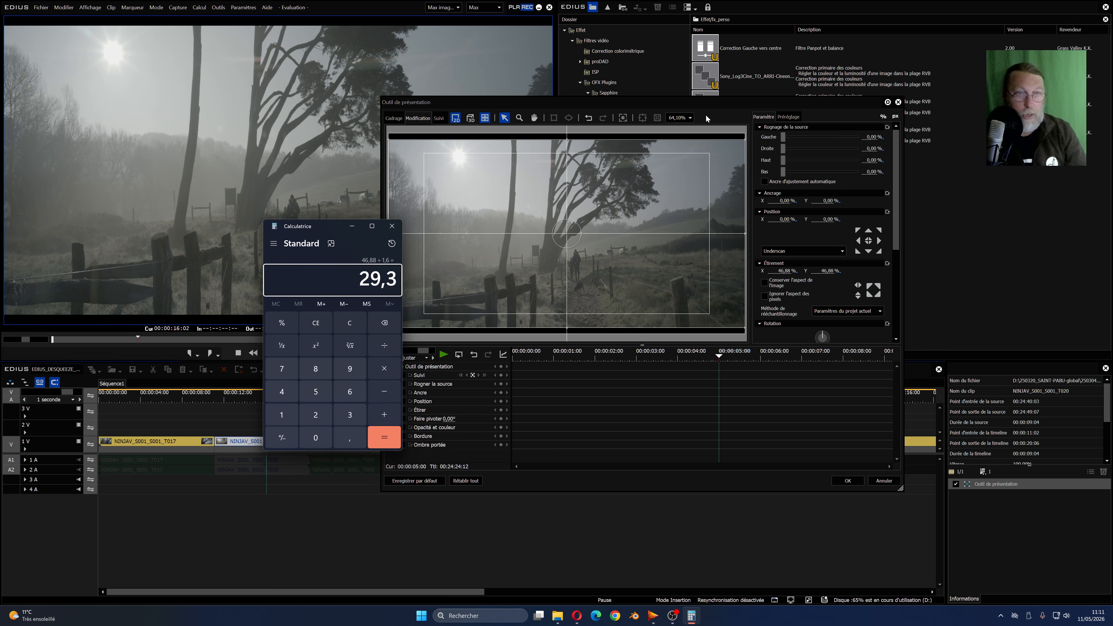
# - Set the clip's vertical stretch to 29,30 %, undo a trial change of the horizontal stretch, and confirm the layout
pyautogui.click(710, 105)
pyautogui.doubleClick(818, 272)
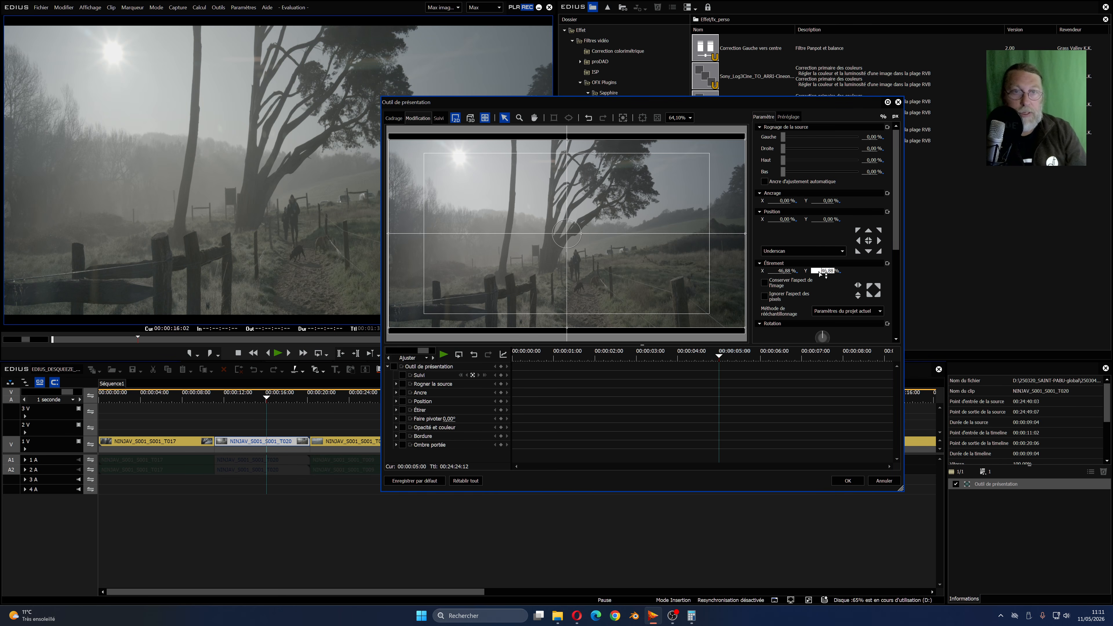
pyautogui.write('29')
pyautogui.press('Return')
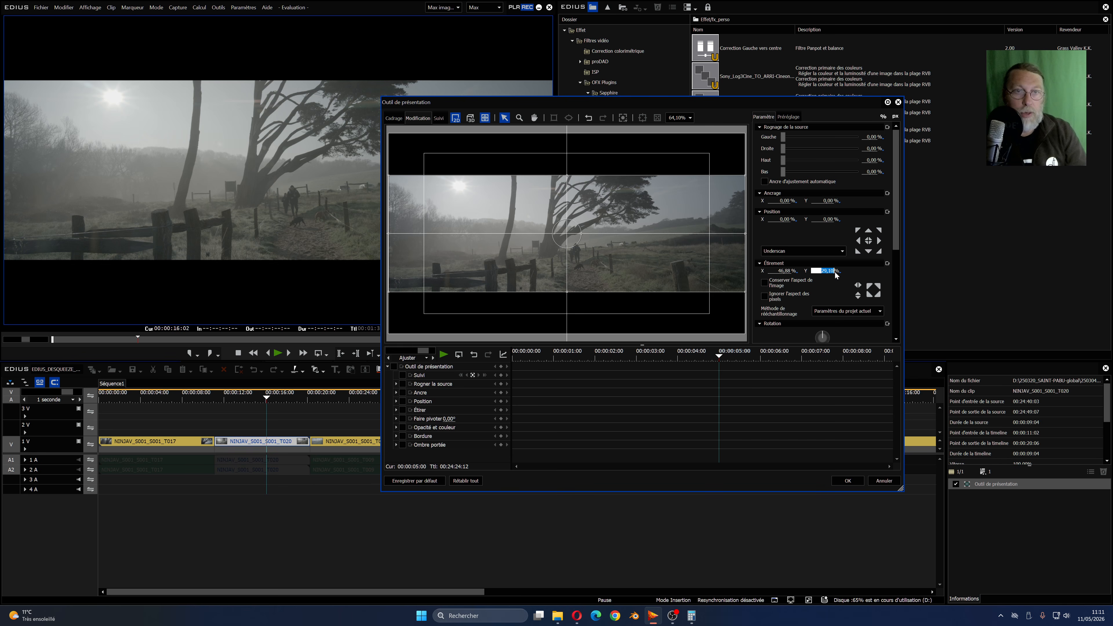
pyautogui.scroll(2, 835, 274)
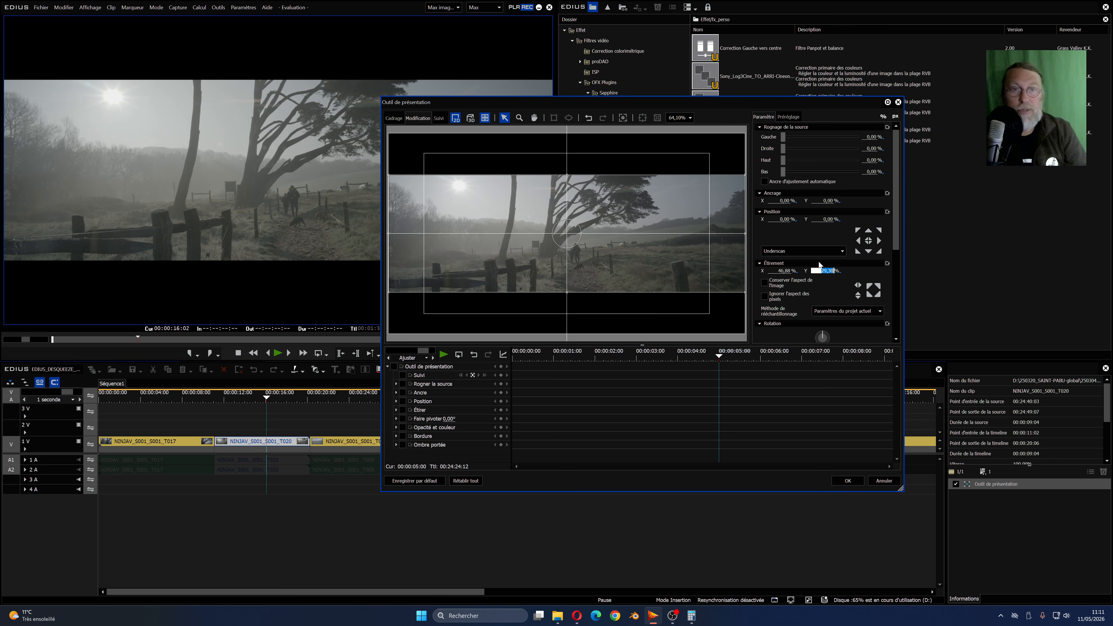
pyautogui.moveTo(784, 271); pyautogui.dragTo(782, 253)
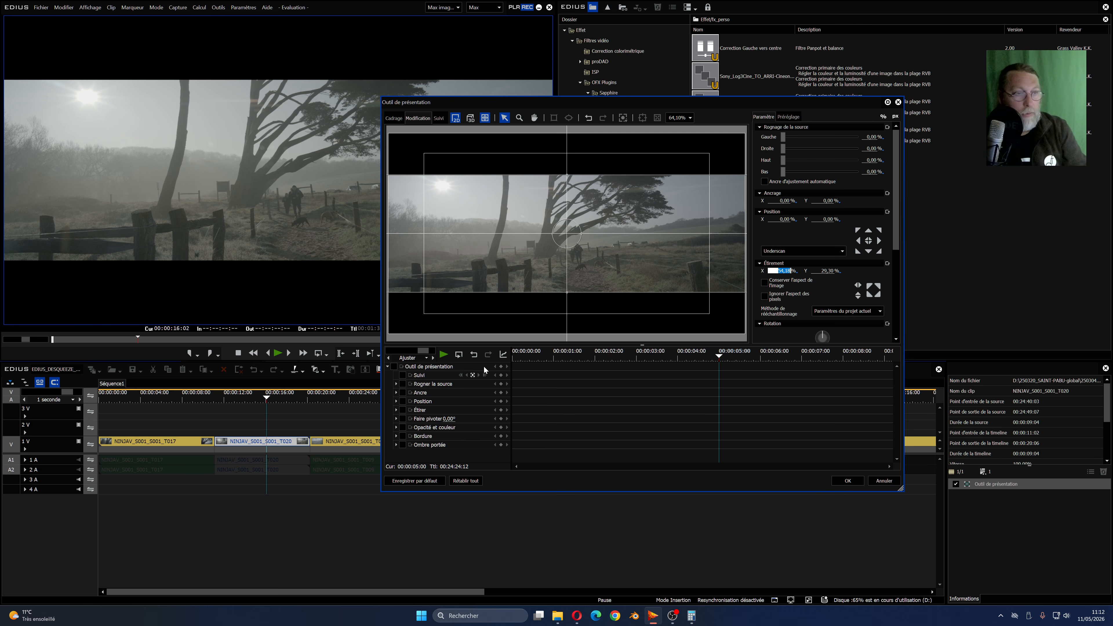
pyautogui.click(473, 355)
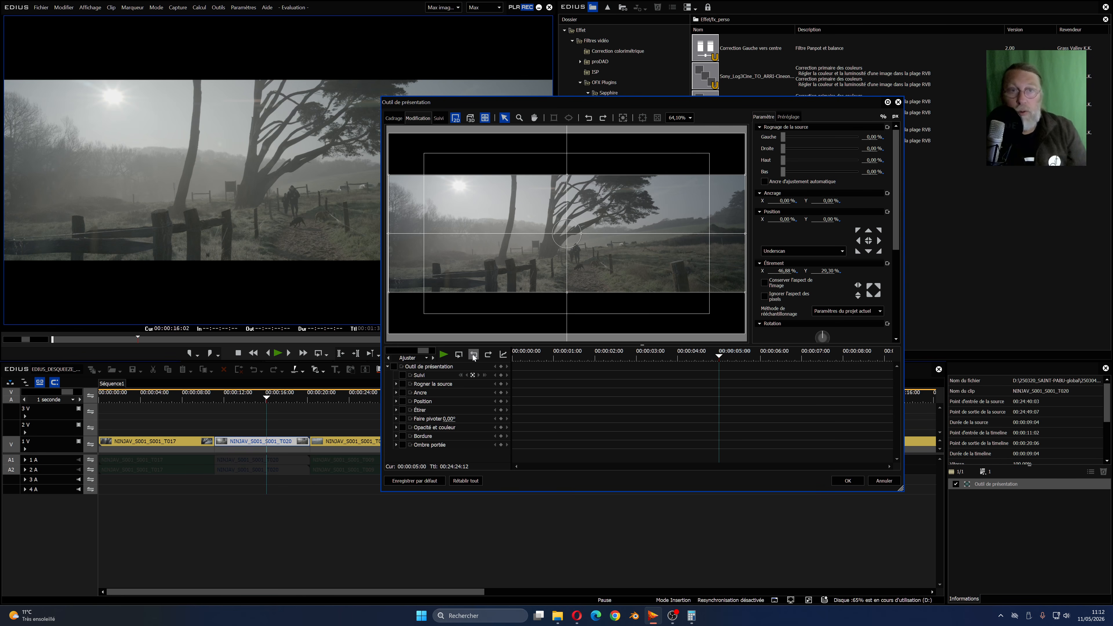
pyautogui.click(846, 480)
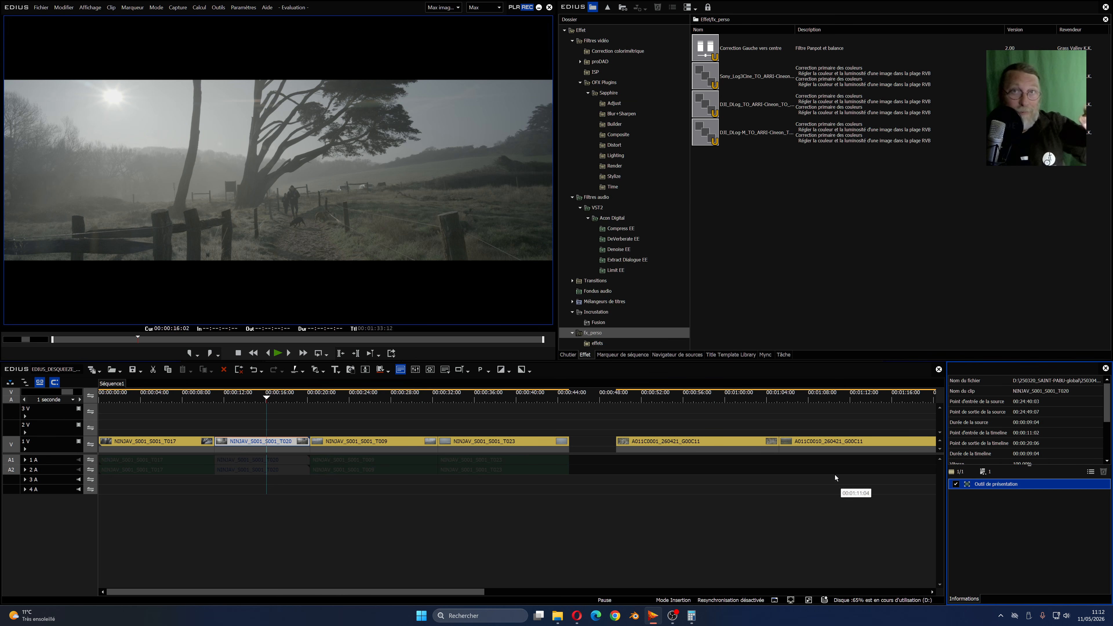
# - Add the Modification filter from the Filtres vidéo category to the NINJAV_S001_S001_T020 clip
pyautogui.click(592, 42)
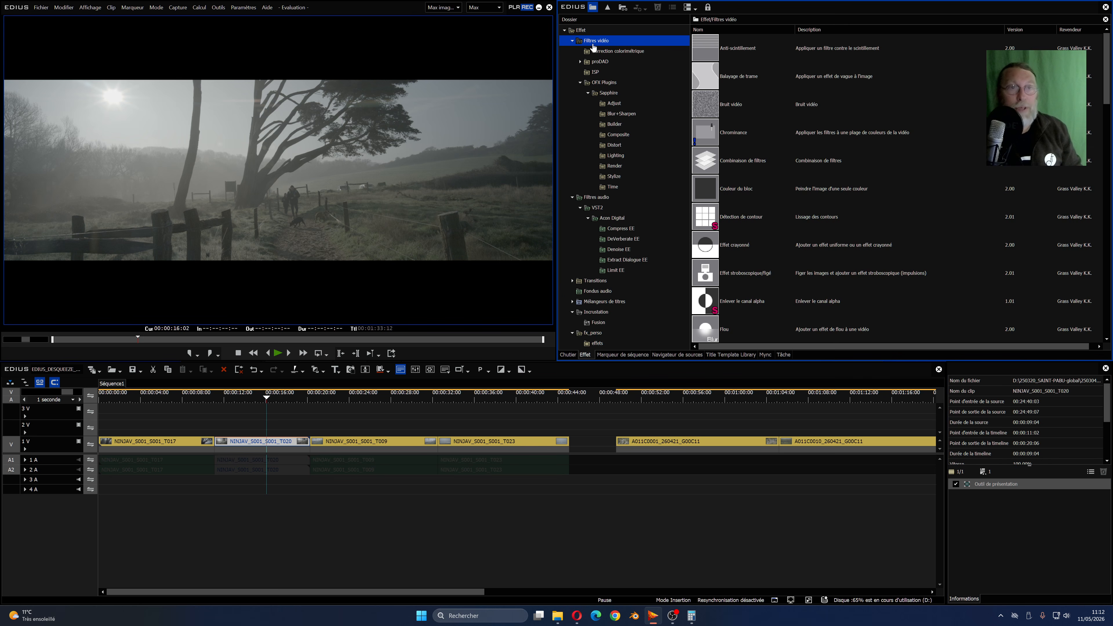
pyautogui.scroll(-3, 723, 188)
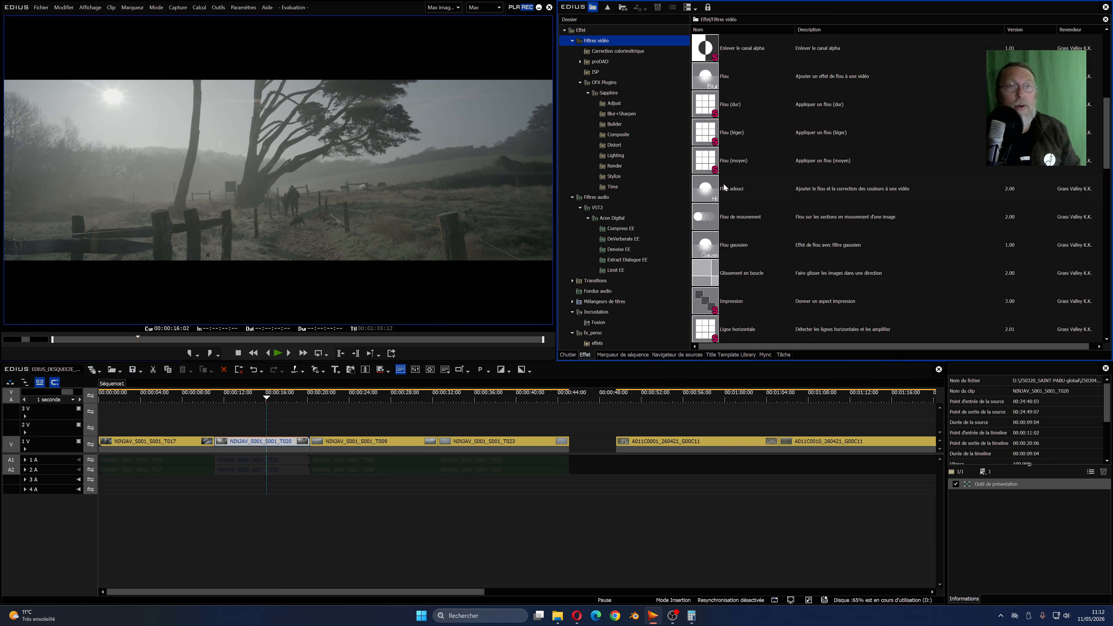
pyautogui.scroll(-3, 724, 188)
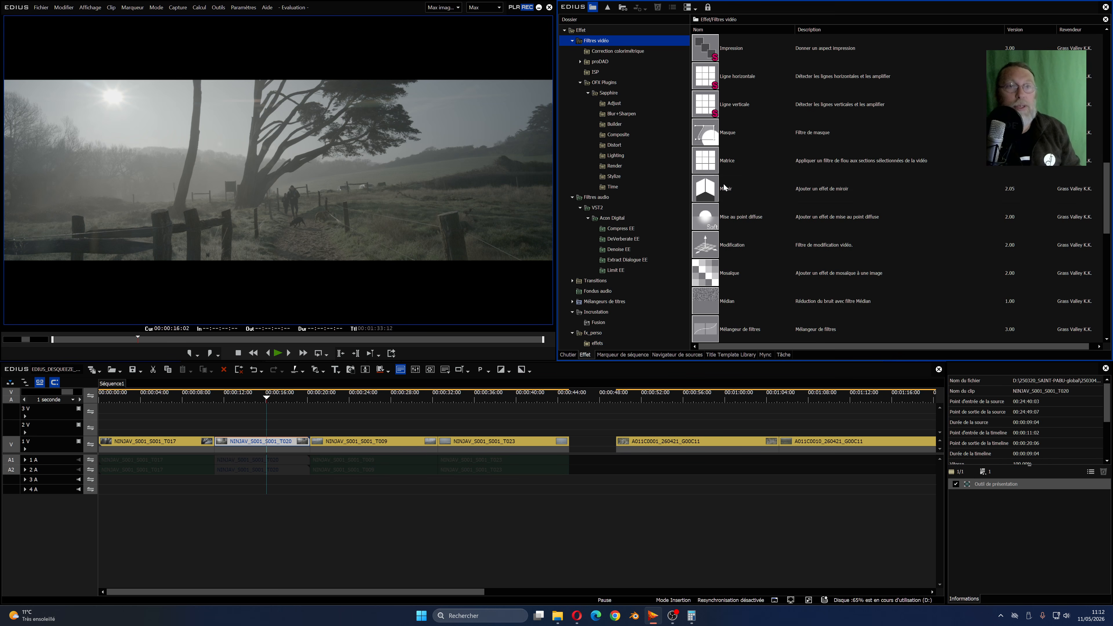
pyautogui.click(705, 248)
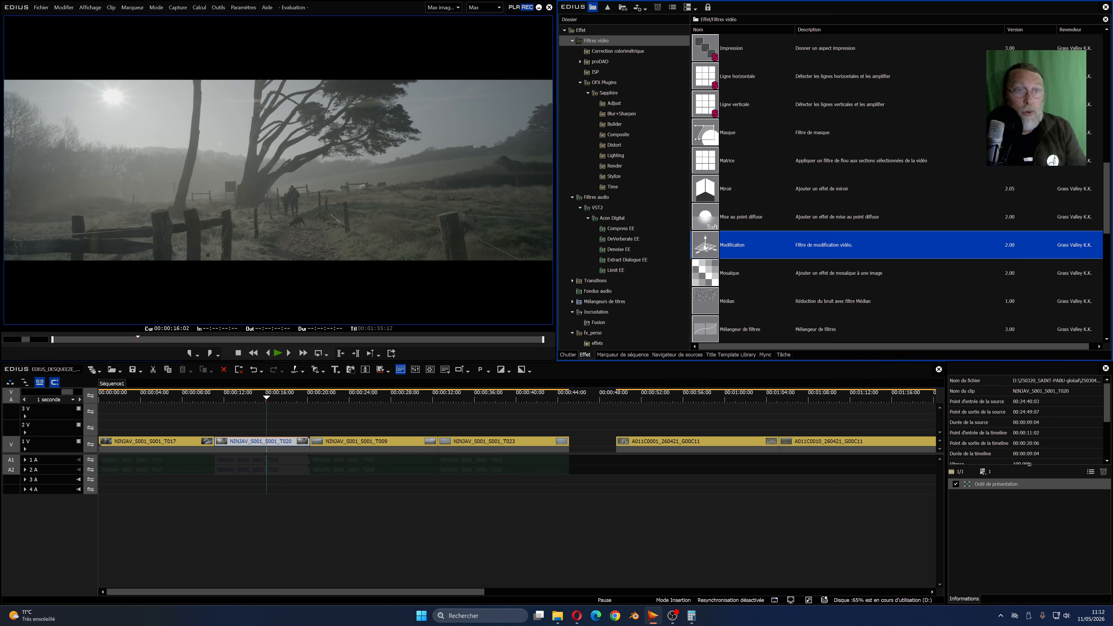
pyautogui.moveTo(704, 247); pyautogui.dragTo(976, 503)
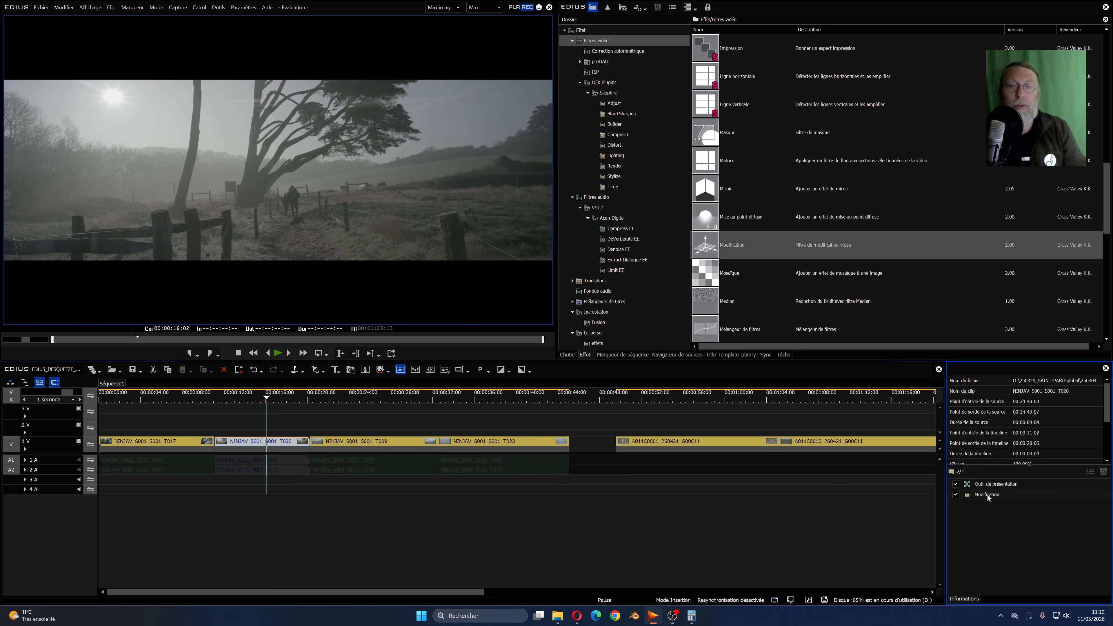
# - Enlarge the image proportionally to 115,20 % stretch in the Modification filter and confirm
pyautogui.moveTo(987, 495)
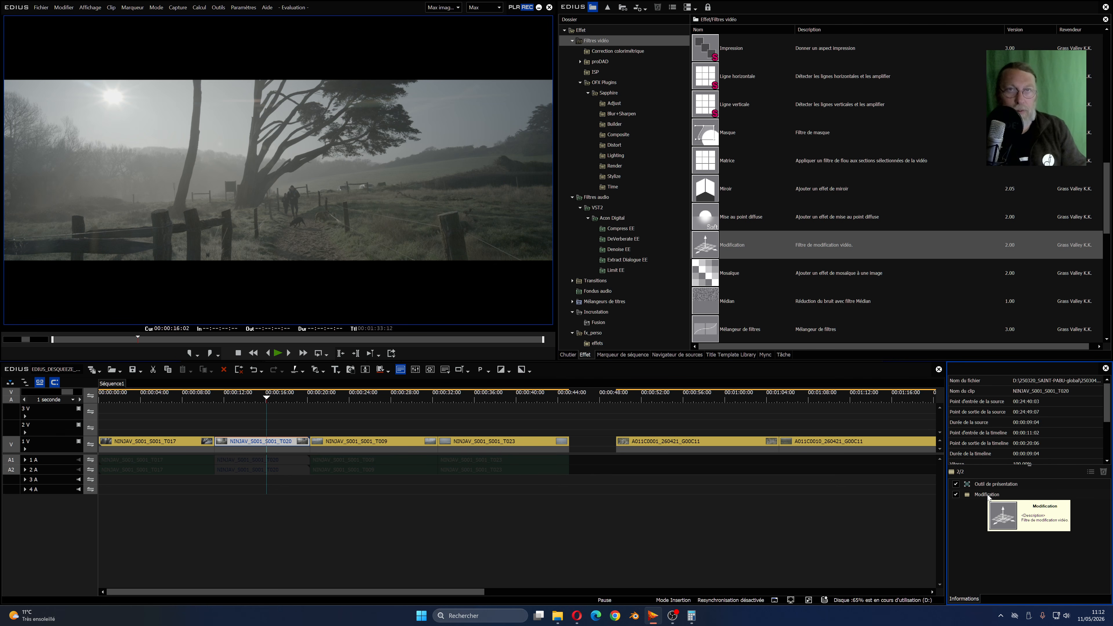
pyautogui.doubleClick(987, 495)
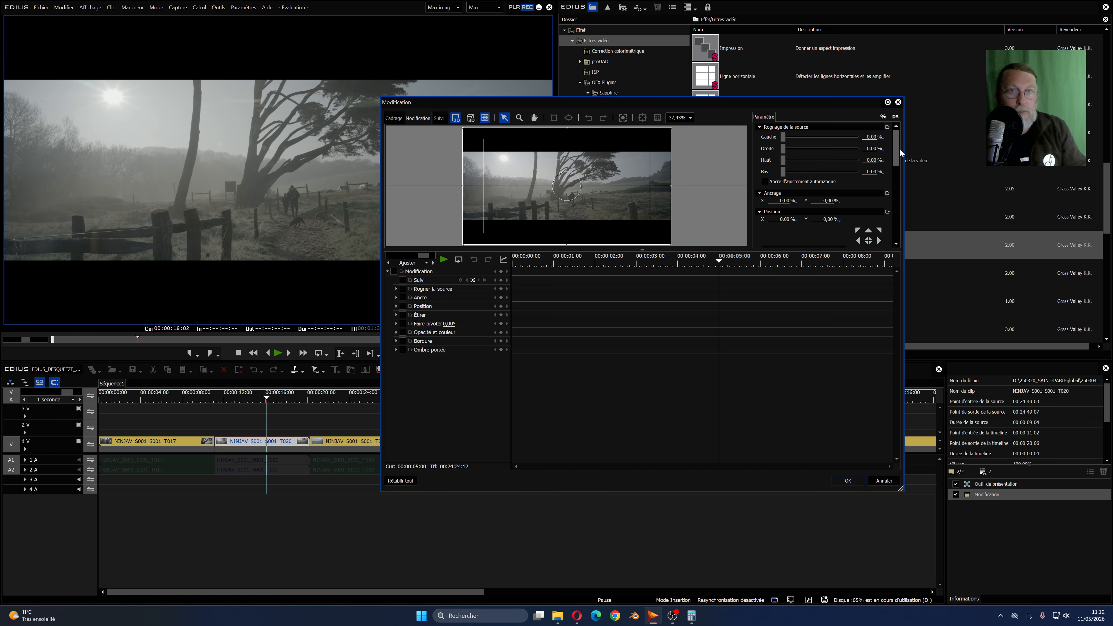
pyautogui.moveTo(895, 153); pyautogui.dragTo(898, 180)
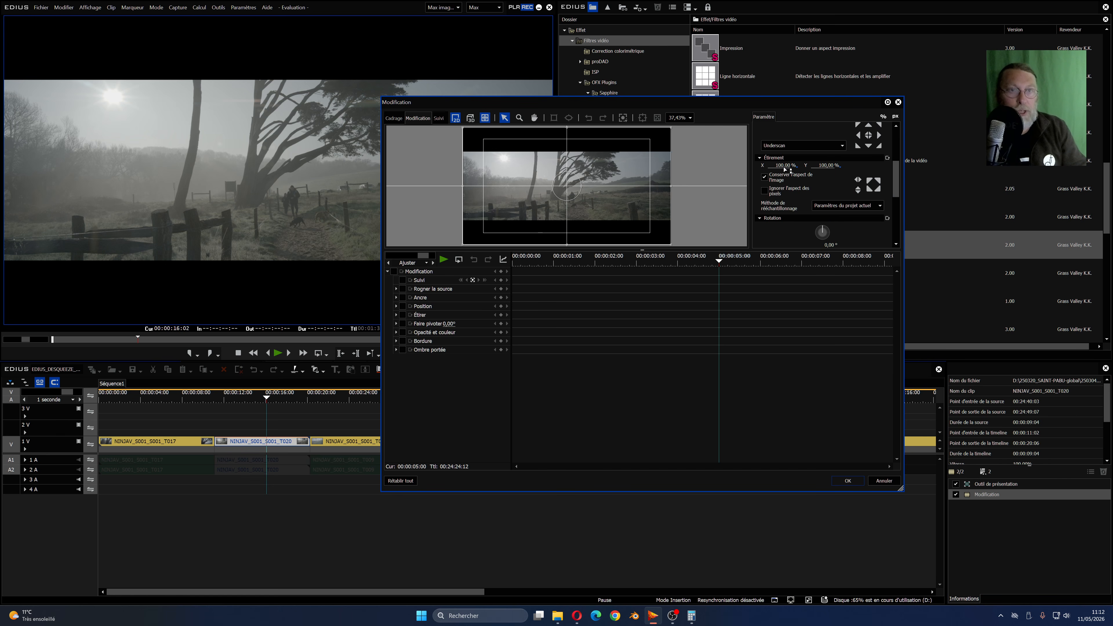
pyautogui.moveTo(784, 168); pyautogui.dragTo(794, 142)
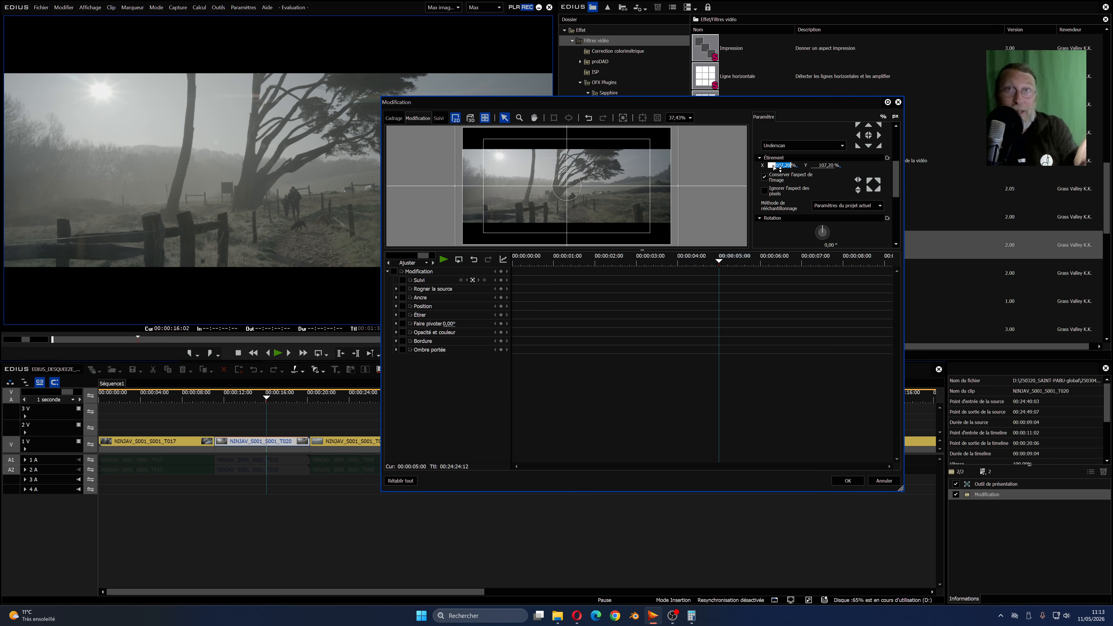
pyautogui.moveTo(773, 167); pyautogui.dragTo(775, 146)
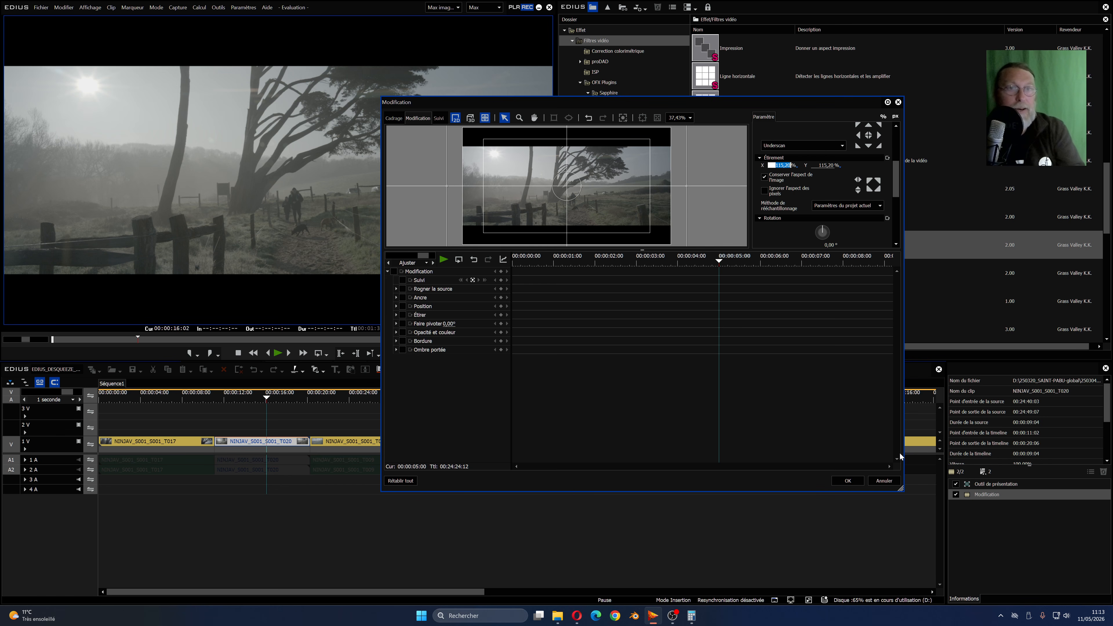
pyautogui.click(852, 480)
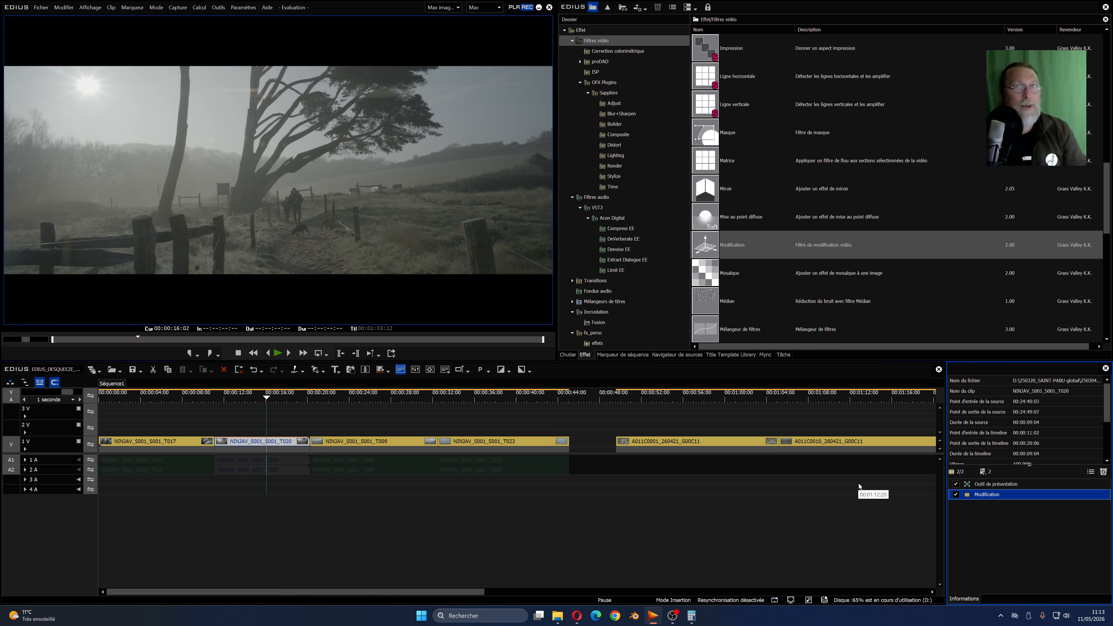
# - Delete the Modification filter from the clip and restore all Outil de présentation parameters to their defaults
pyautogui.click(1103, 473)
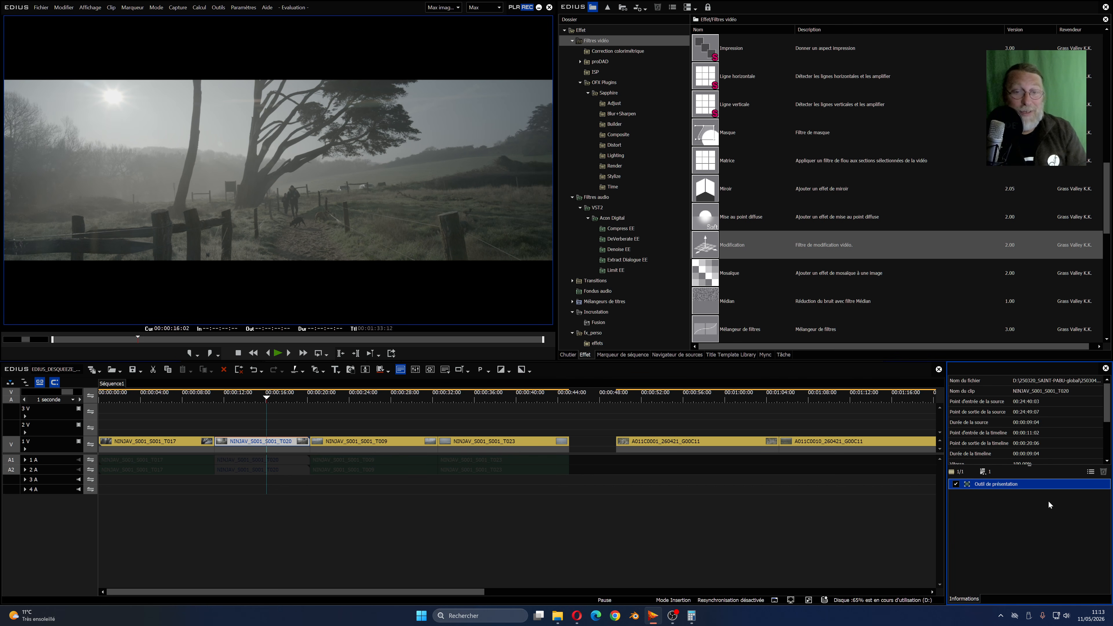
pyautogui.click(1090, 473)
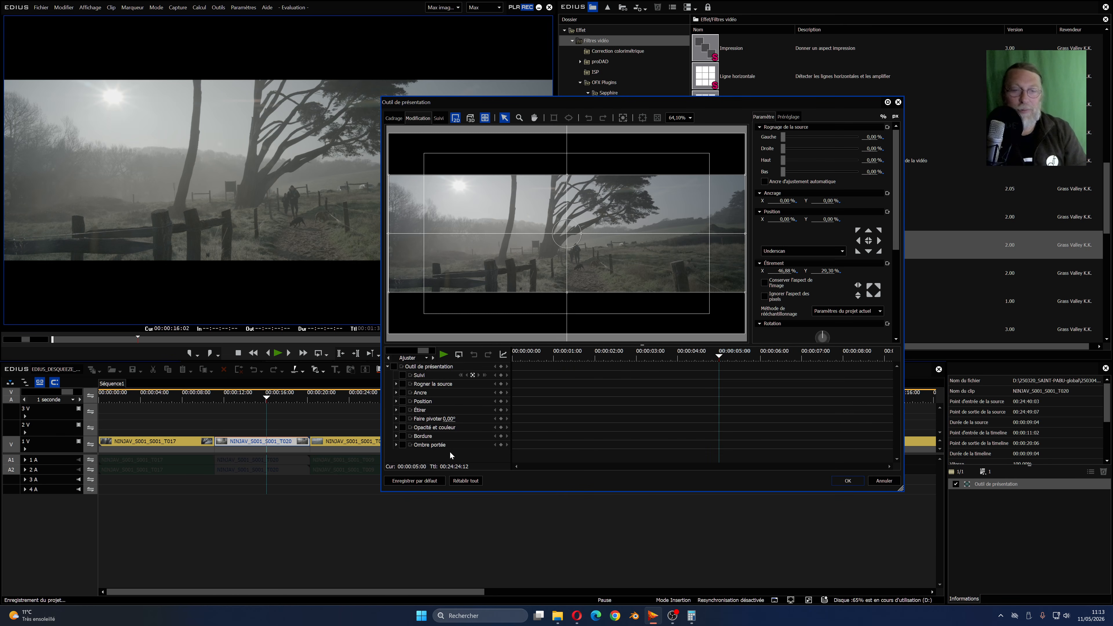
pyautogui.click(465, 481)
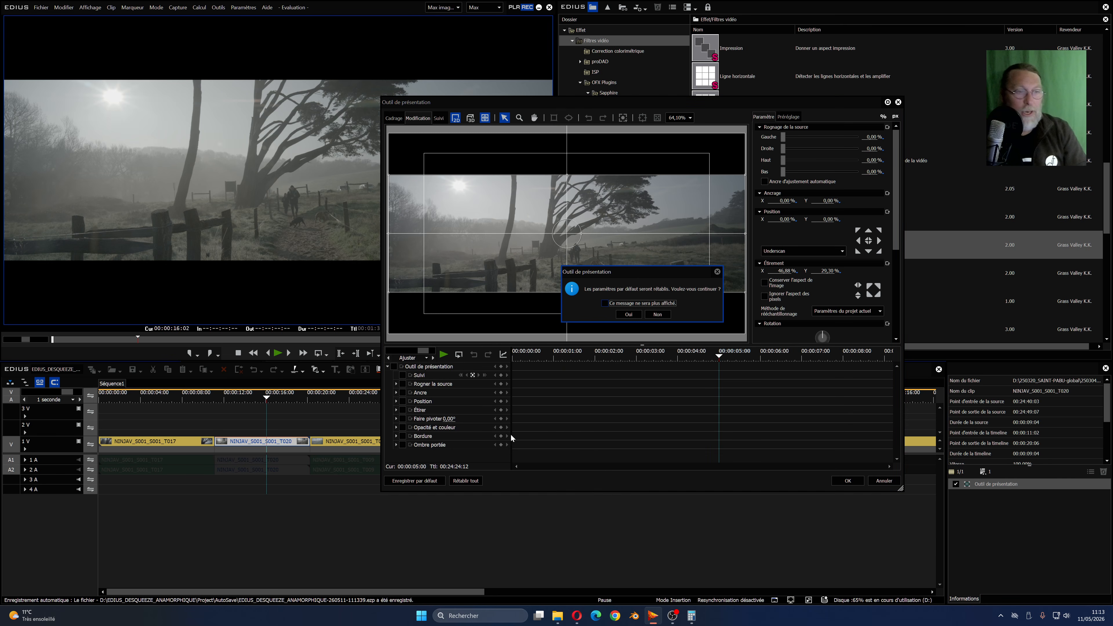
pyautogui.click(626, 314)
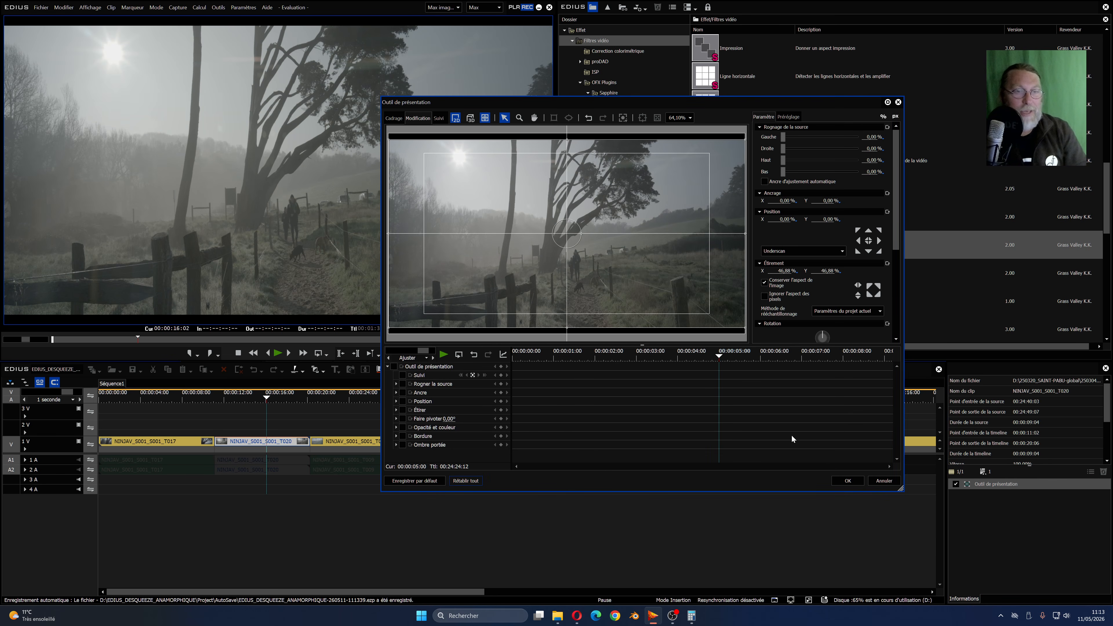
pyautogui.click(846, 480)
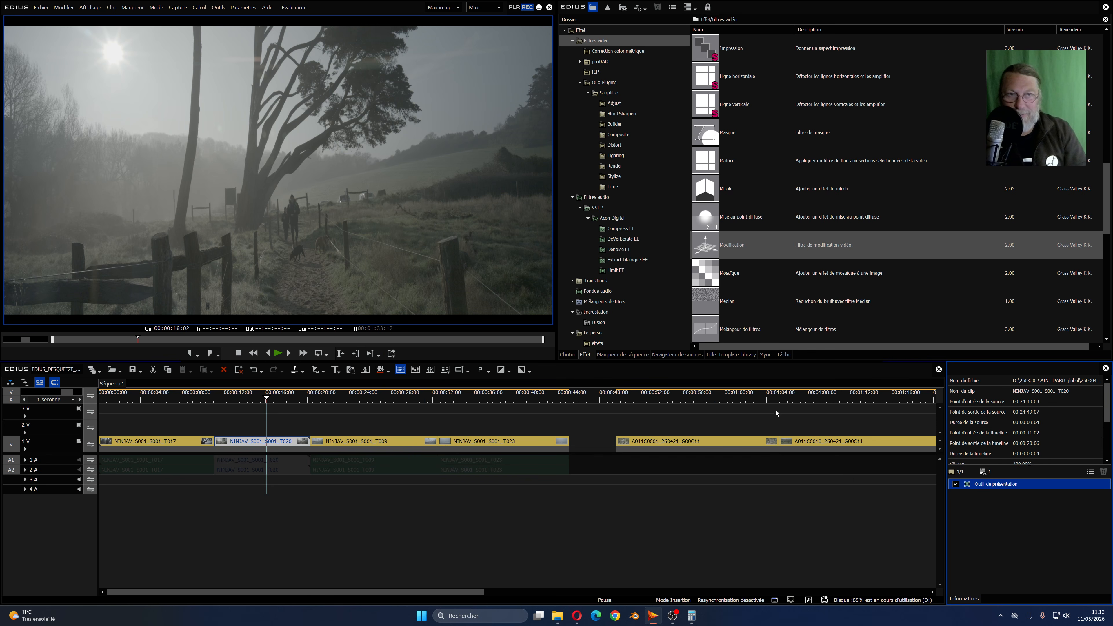
pyautogui.moveTo(730, 228)
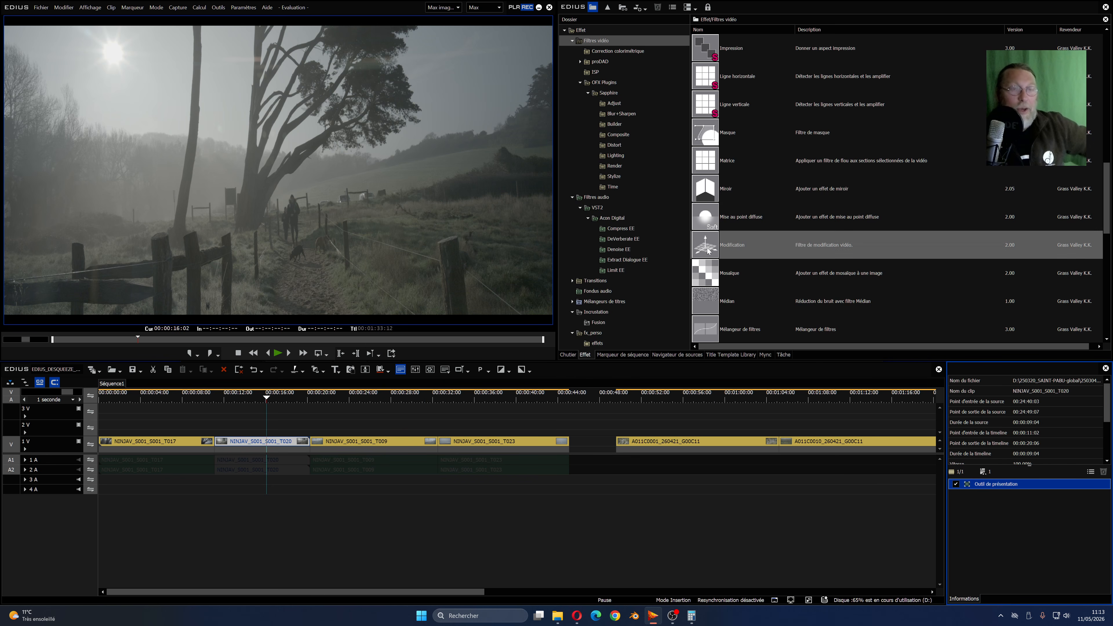
# - Add a fresh Modification filter to the NINJAV_S001_S001_T020 clip's effects and open its settings
pyautogui.moveTo(709, 247)
pyautogui.moveTo(709, 247); pyautogui.dragTo(993, 485)
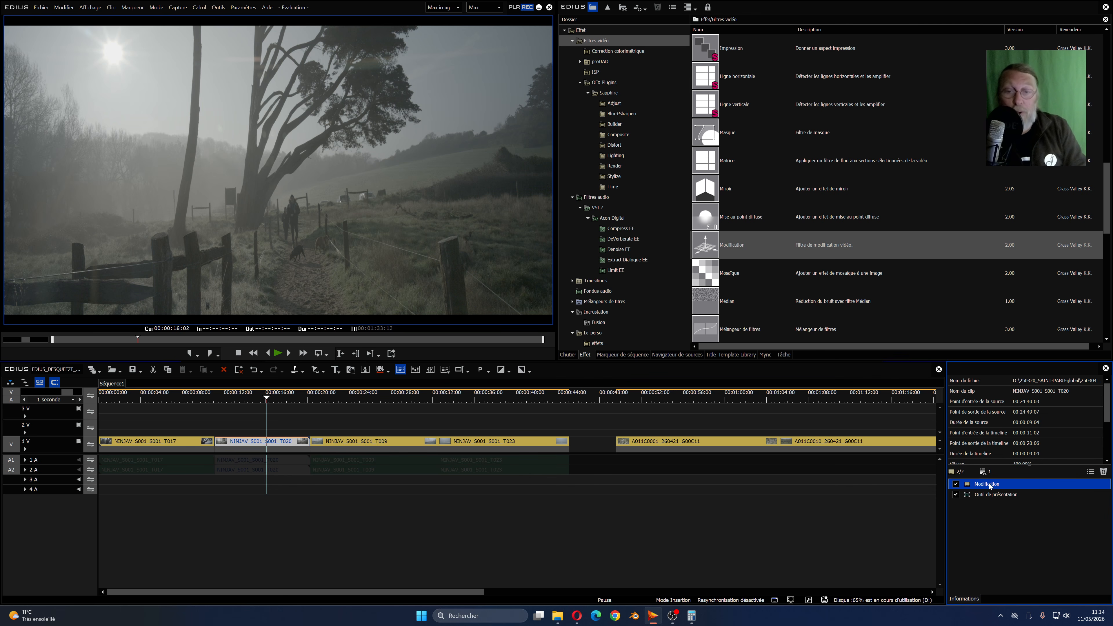
pyautogui.doubleClick(990, 484)
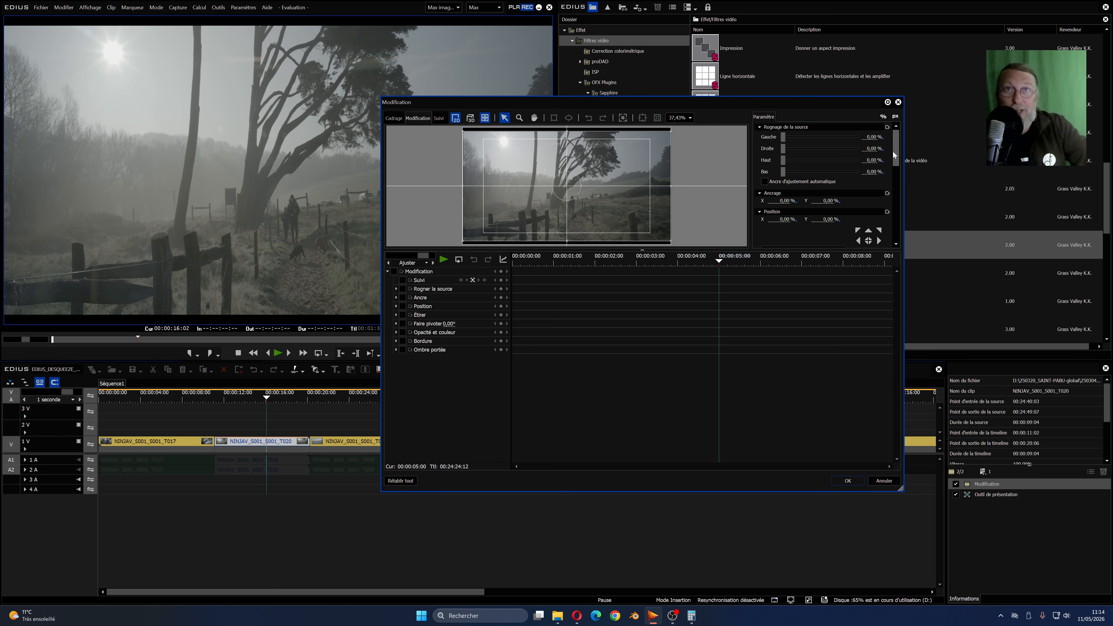
# - Turn off Conserver l'aspect de l'image in the Modification filter, set the vertical stretch to 29,30 %, and confirm
pyautogui.moveTo(894, 151); pyautogui.dragTo(896, 195)
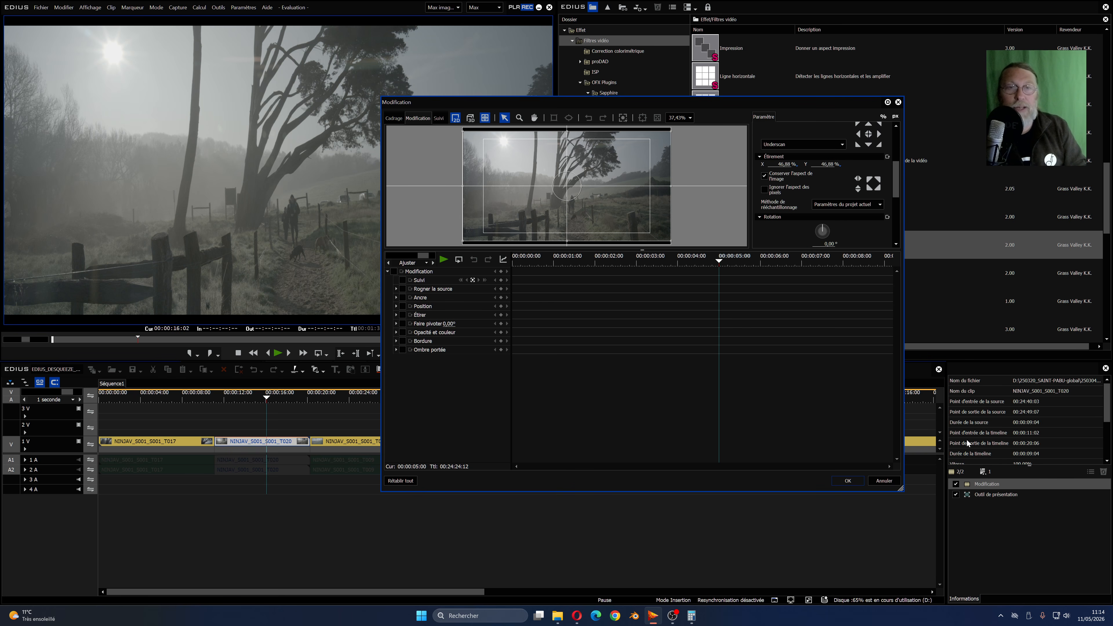
pyautogui.click(795, 166)
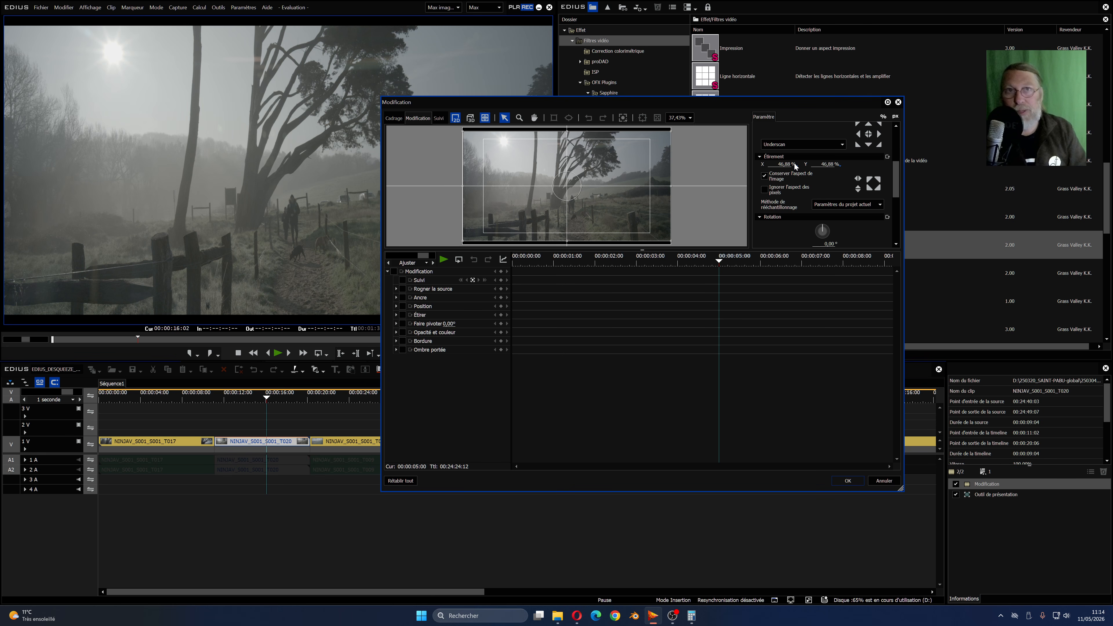
pyautogui.click(763, 176)
pyautogui.click(693, 616)
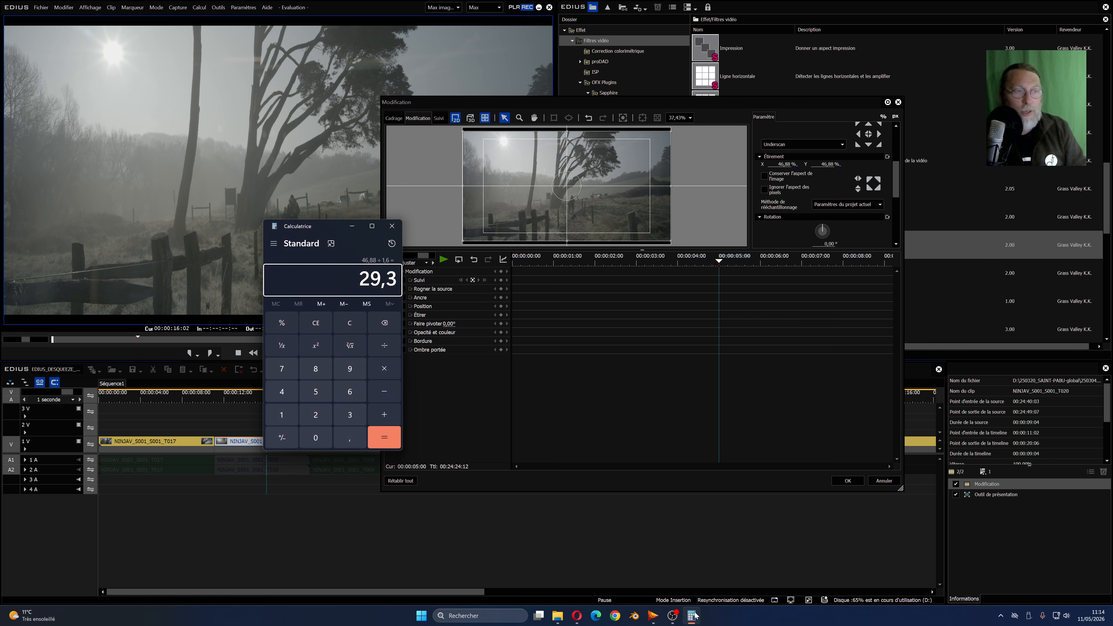
pyautogui.click(693, 616)
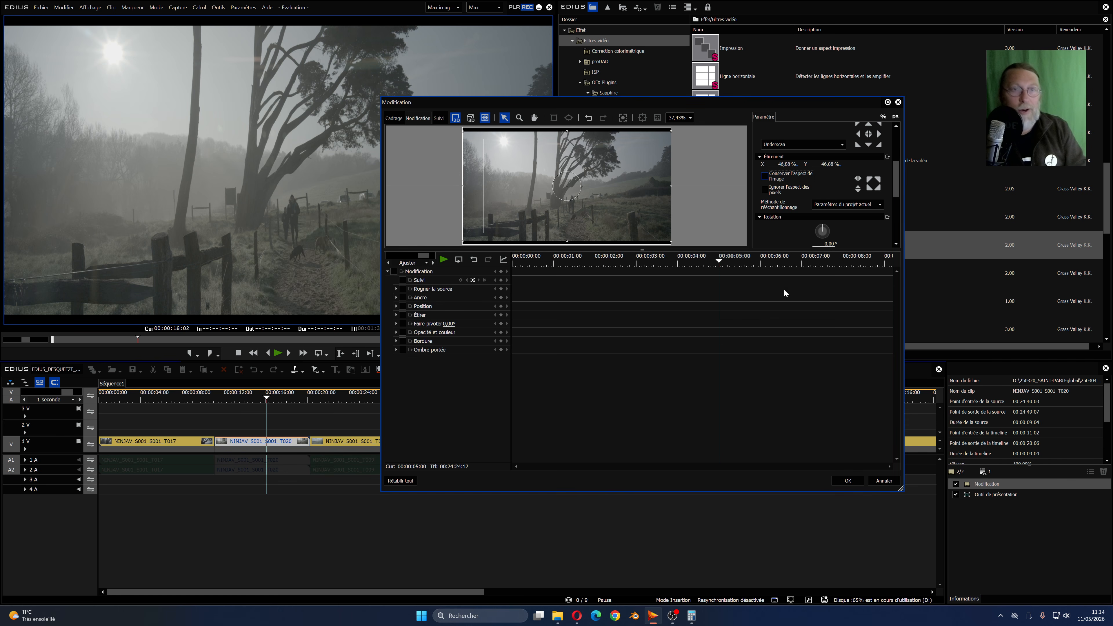
pyautogui.click(823, 164)
pyautogui.write('29')
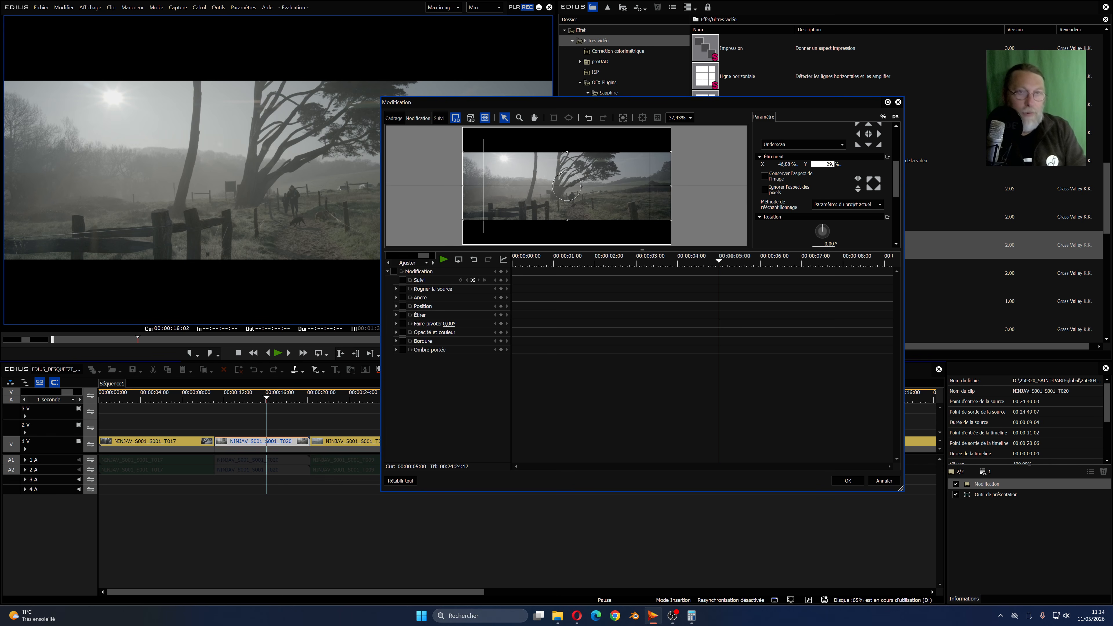
pyautogui.write(',3')
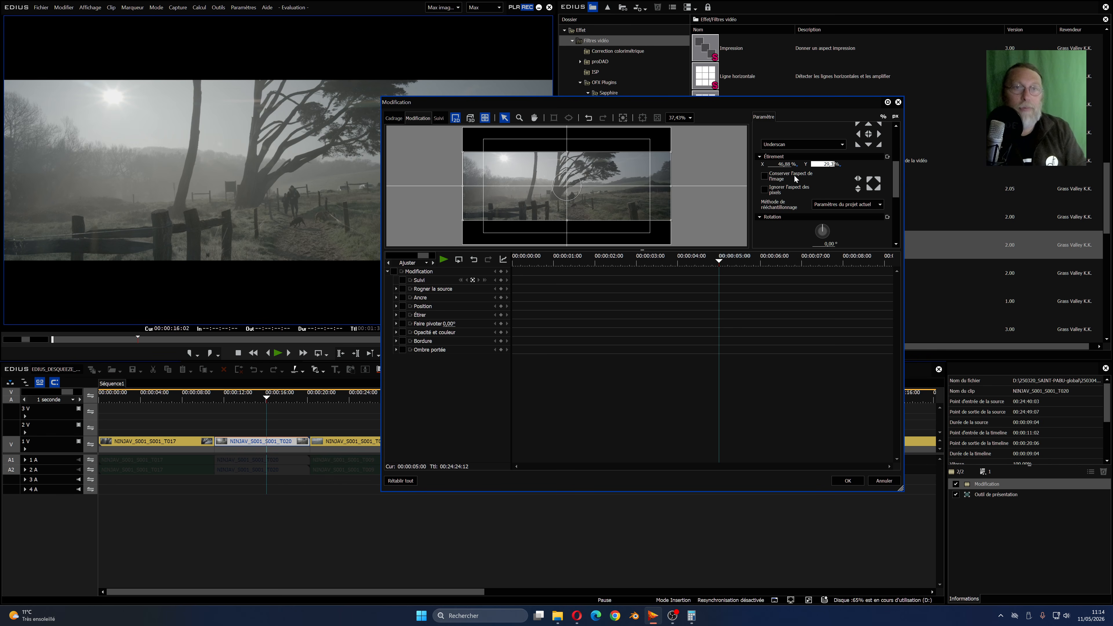
pyautogui.click(786, 166)
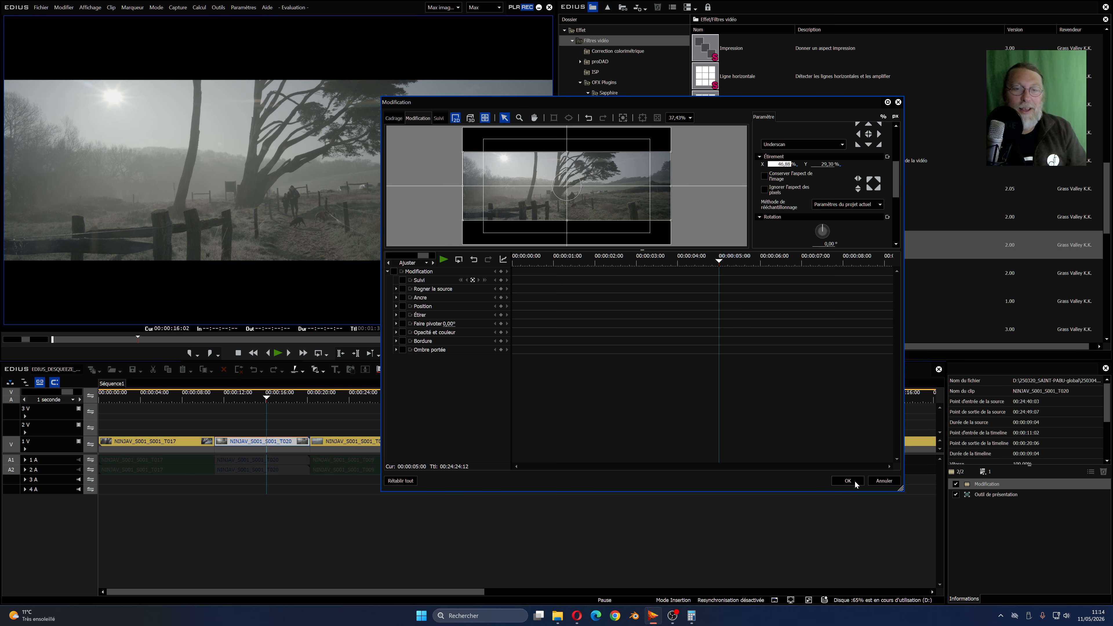
pyautogui.click(847, 481)
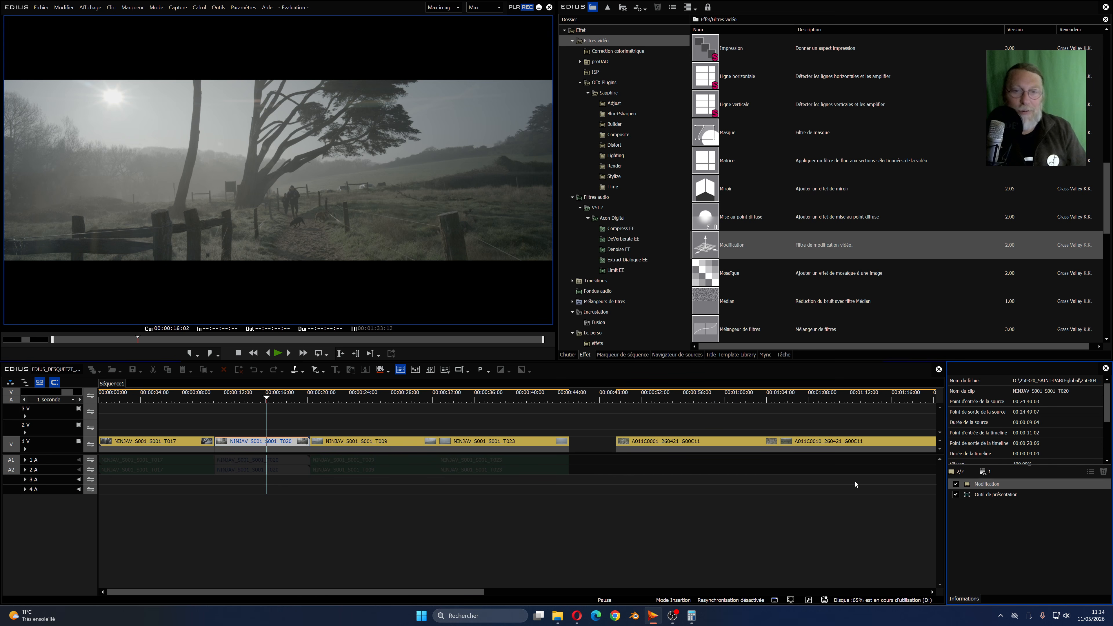
# - Enlarge the clip proportionally to 79,58 % stretch in the Outil de présentation and confirm the layout
pyautogui.doubleClick(986, 494)
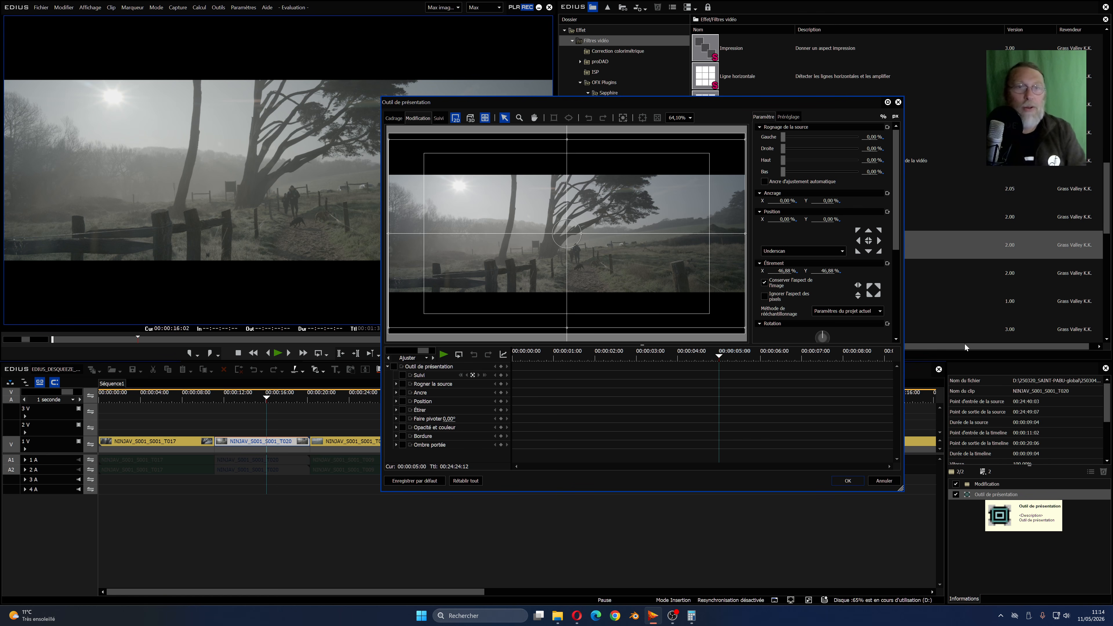
pyautogui.moveTo(794, 277); pyautogui.dragTo(804, 174)
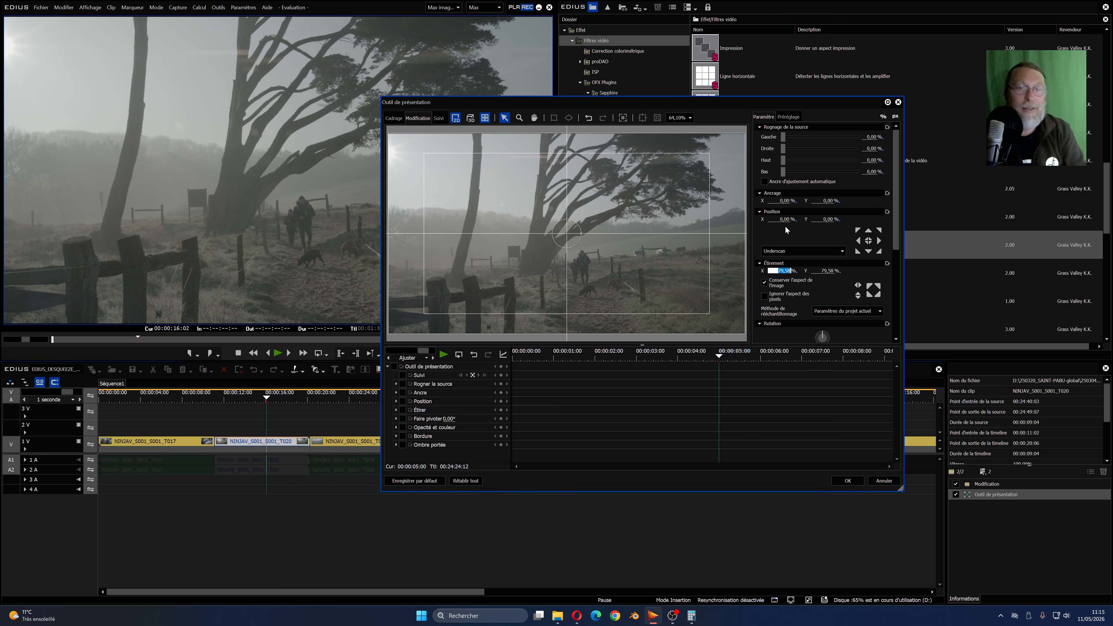
pyautogui.click(841, 484)
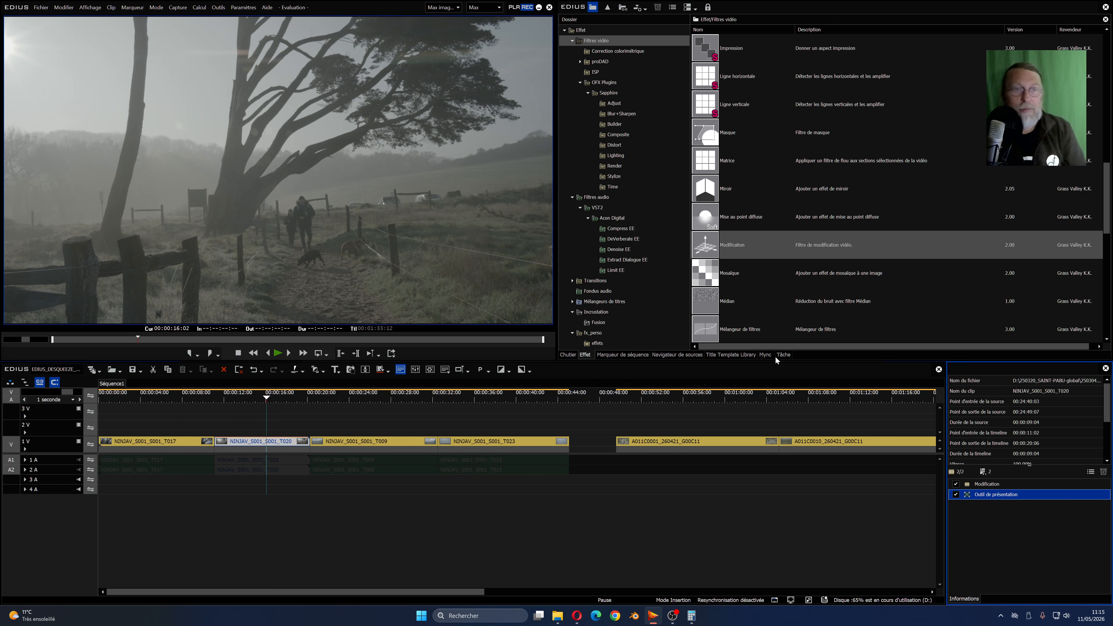
# - Save the clip's Modification and Outil de présentation effects together as a preset named Desqueeze_1.6 in the fx_perso folder
pyautogui.click(593, 332)
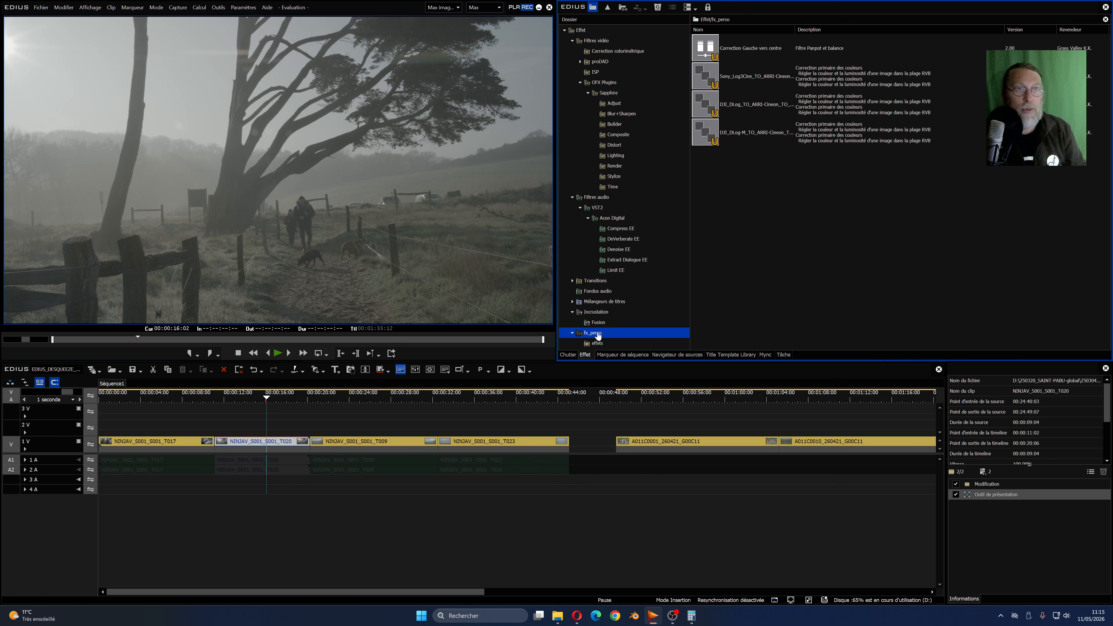
pyautogui.rightClick(597, 31)
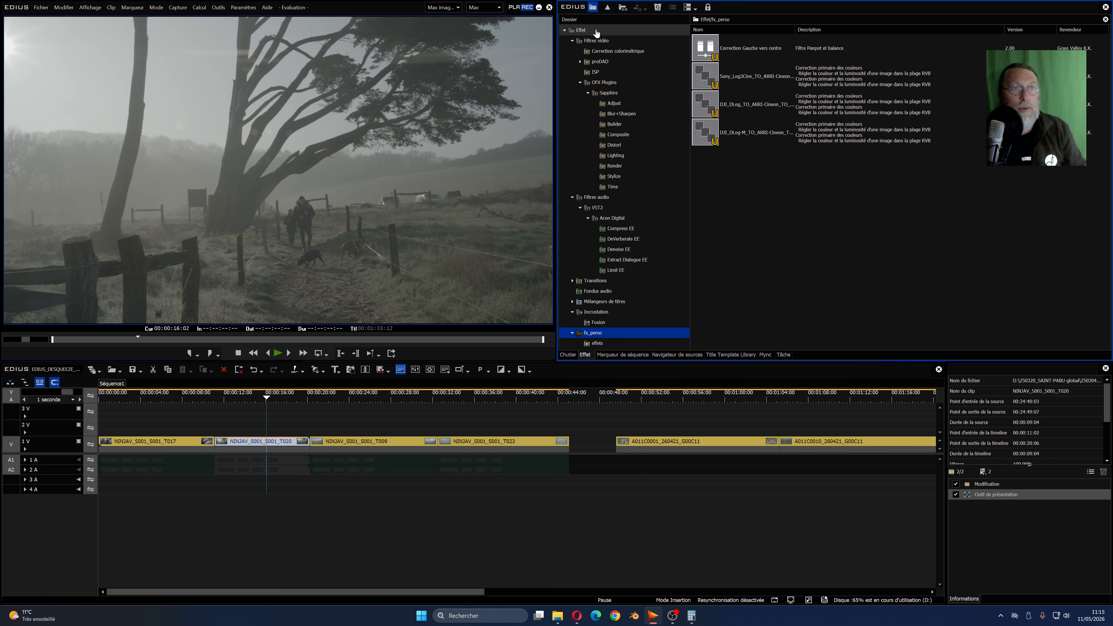
pyautogui.click(595, 332)
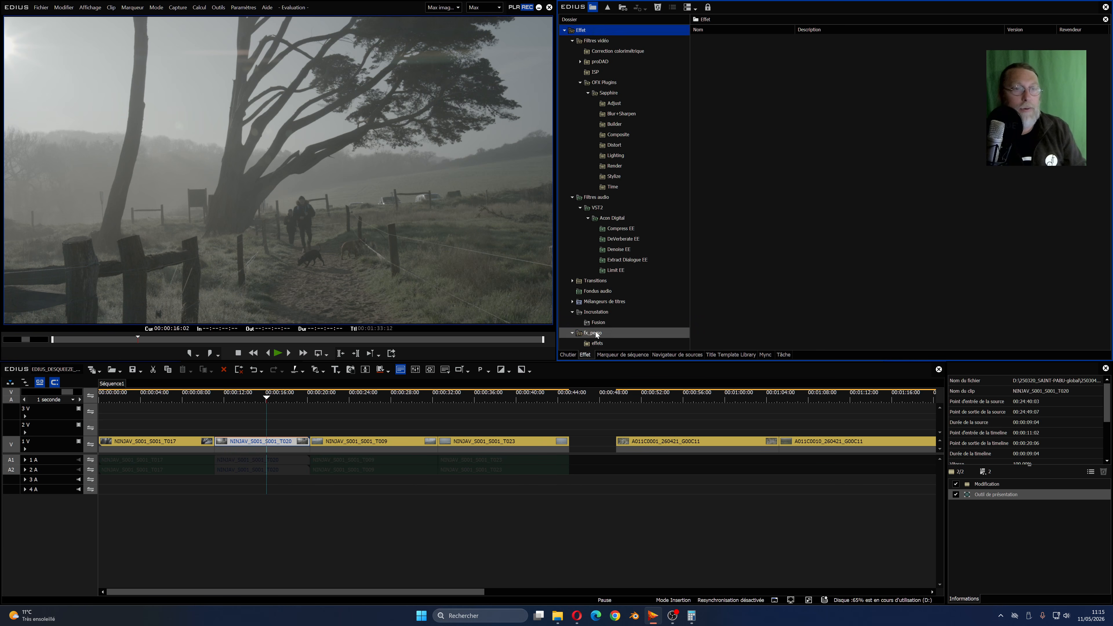
pyautogui.moveTo(1022, 521); pyautogui.dragTo(966, 485)
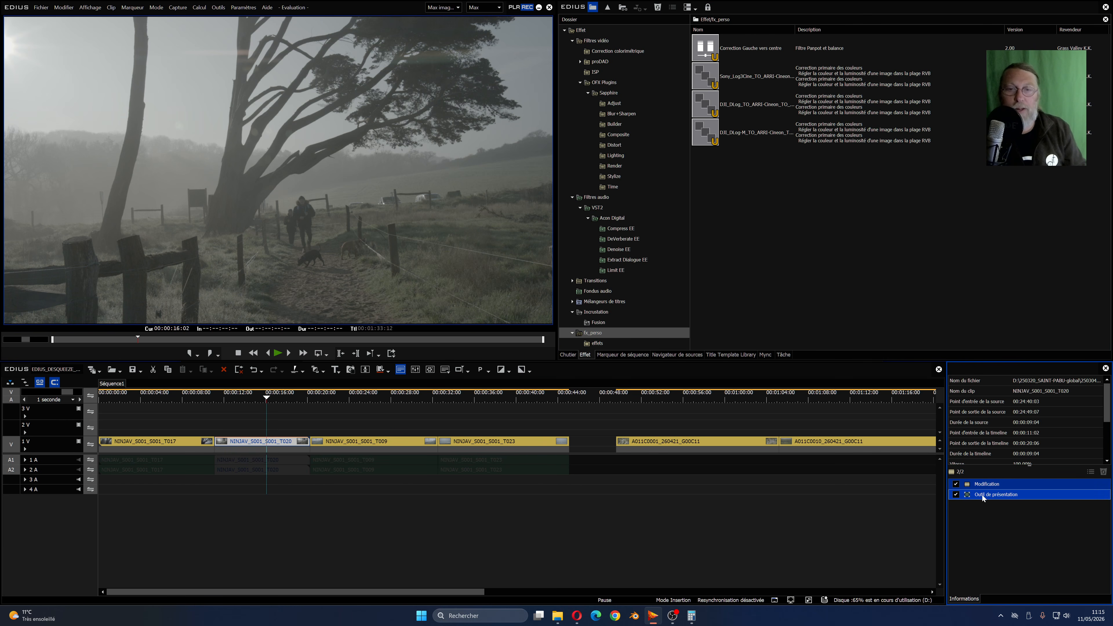
pyautogui.moveTo(988, 493); pyautogui.dragTo(741, 188)
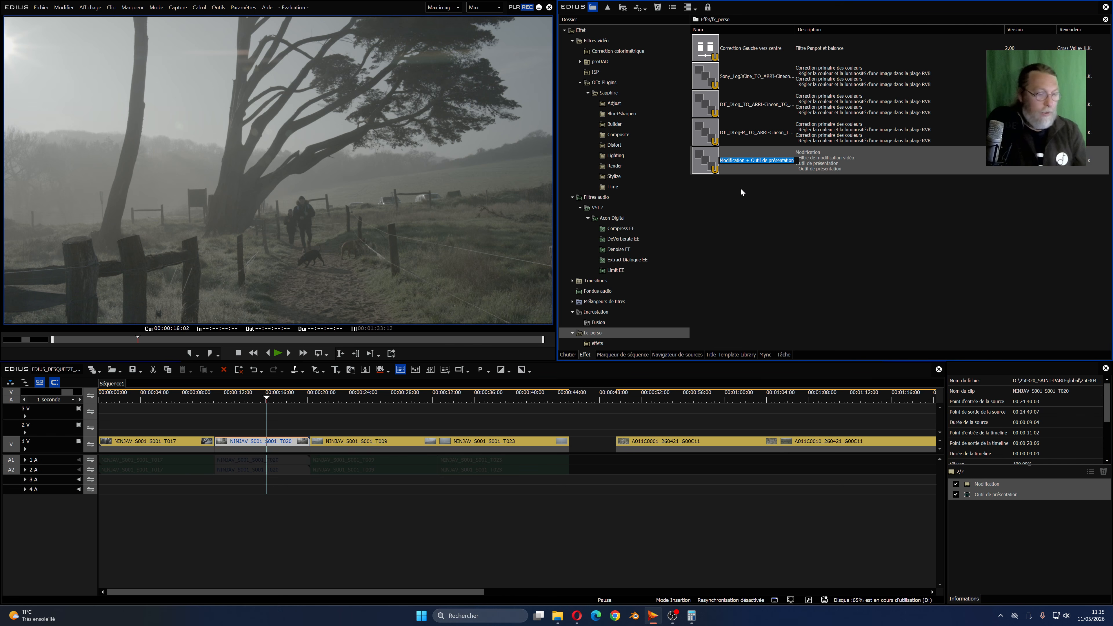
pyautogui.write('Desqueeze_1.6')
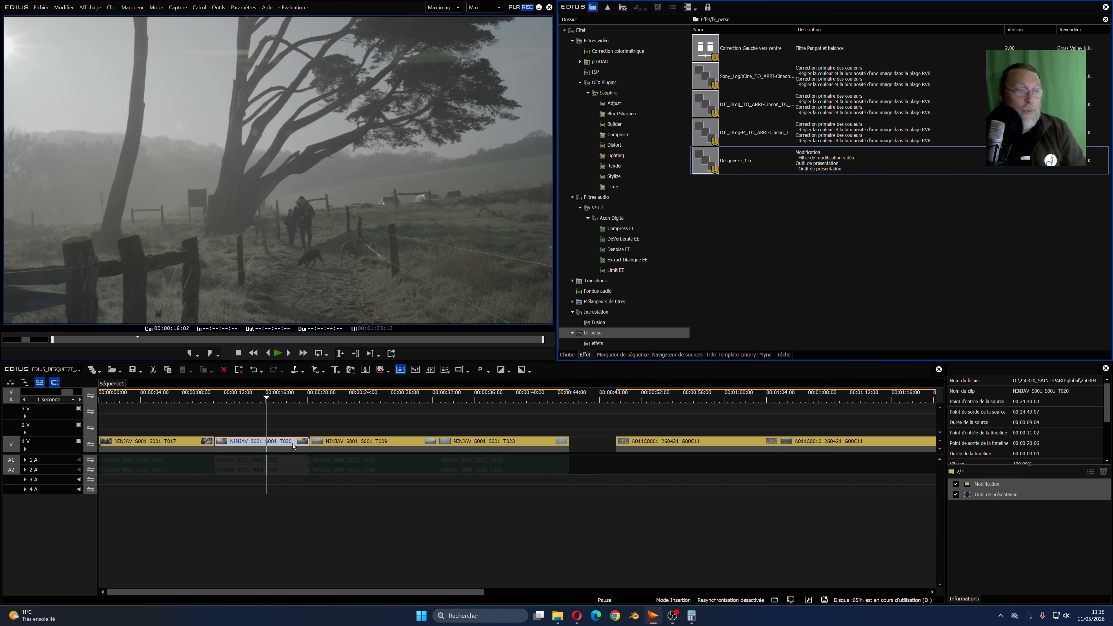
# - Apply the Desqueeze_1.6 preset to the NINJAV clips T009, T023 and T017, and check the effects on T009
pyautogui.click(334, 397)
pyautogui.click(369, 443)
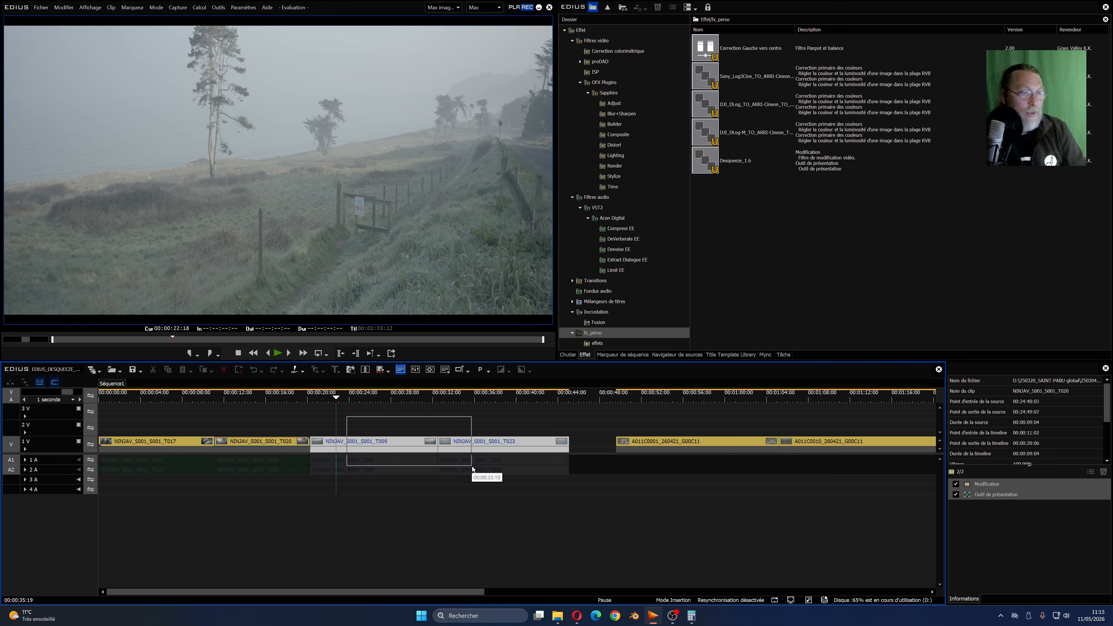
pyautogui.moveTo(723, 166); pyautogui.dragTo(380, 436)
pyautogui.click(144, 394)
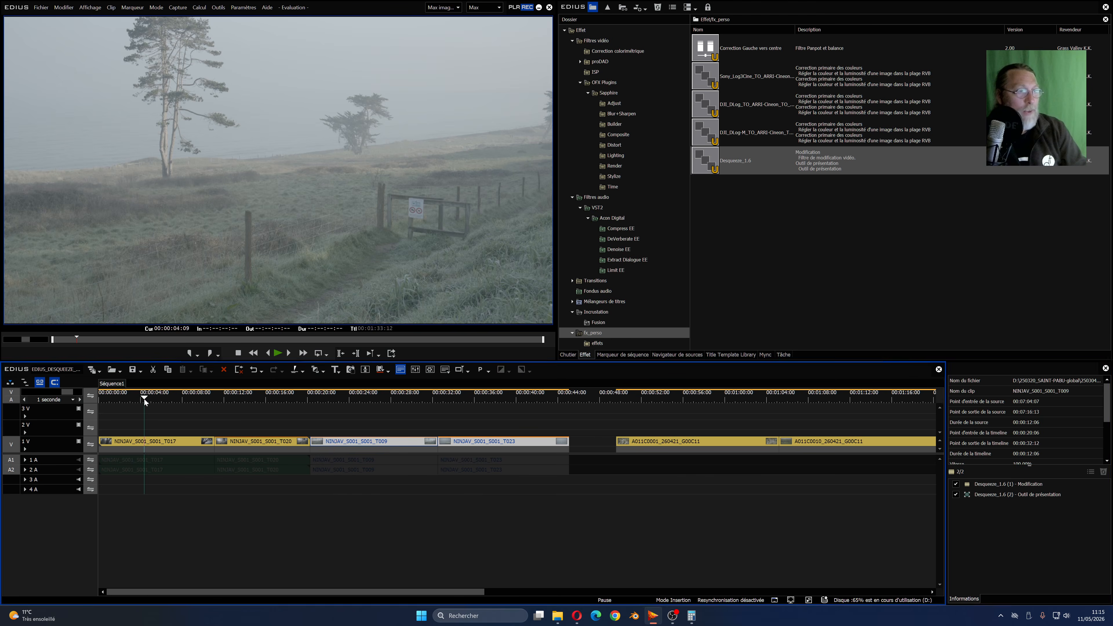
pyautogui.moveTo(719, 168); pyautogui.dragTo(153, 442)
pyautogui.click(405, 399)
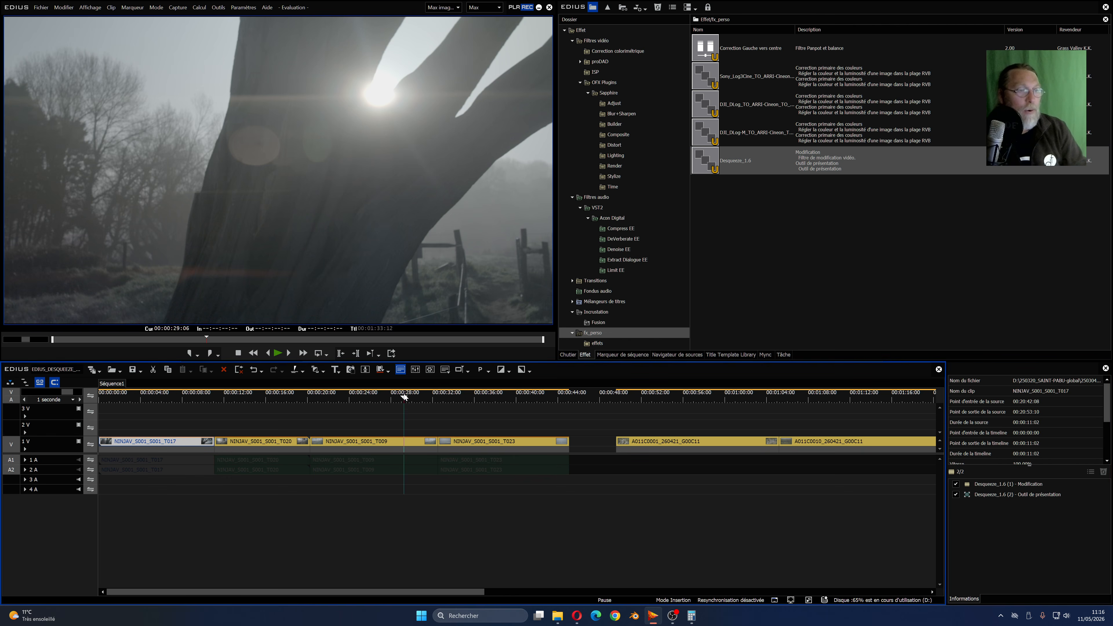
pyautogui.click(407, 443)
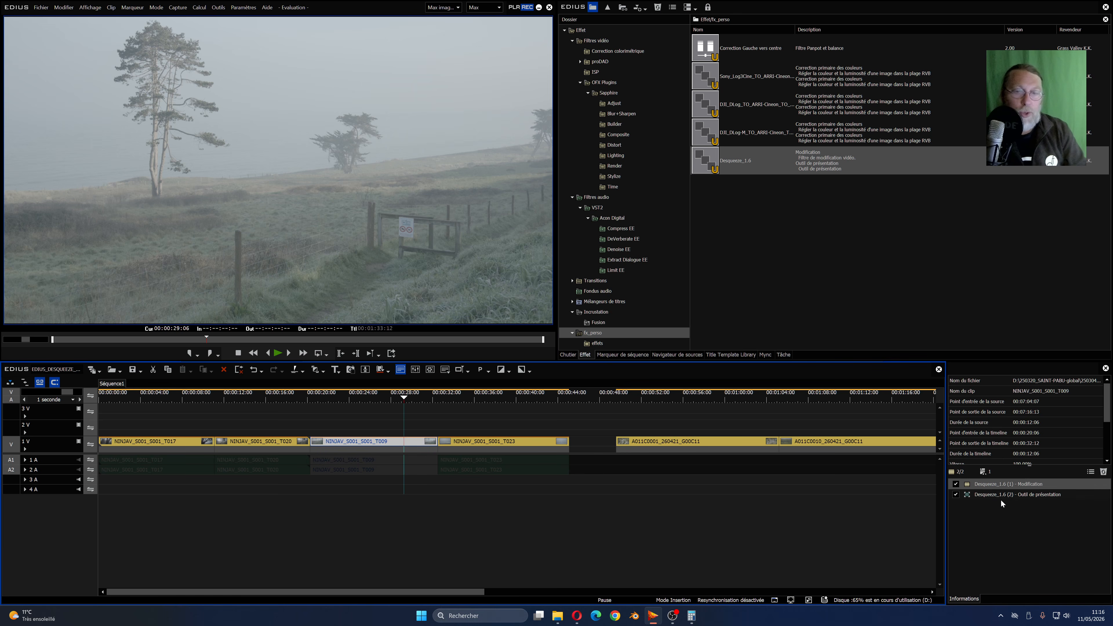
# - Fit the NINJAV_S001_S001_T020 clip to the frame width at 46,88 % stretch in the Outil de présentation and confirm
pyautogui.click(266, 398)
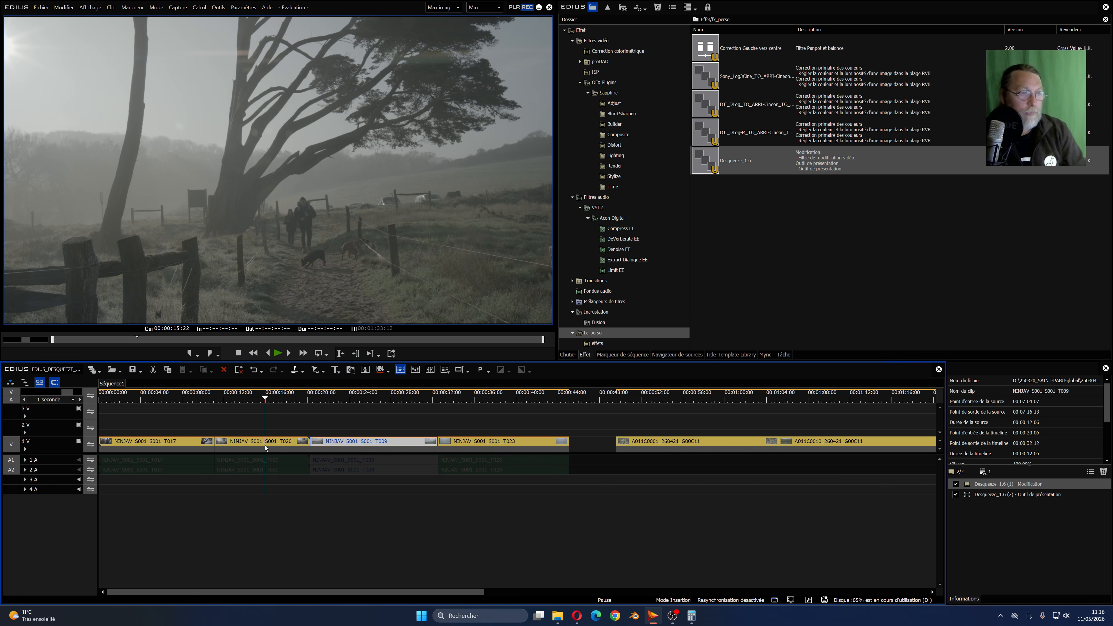
pyautogui.click(266, 442)
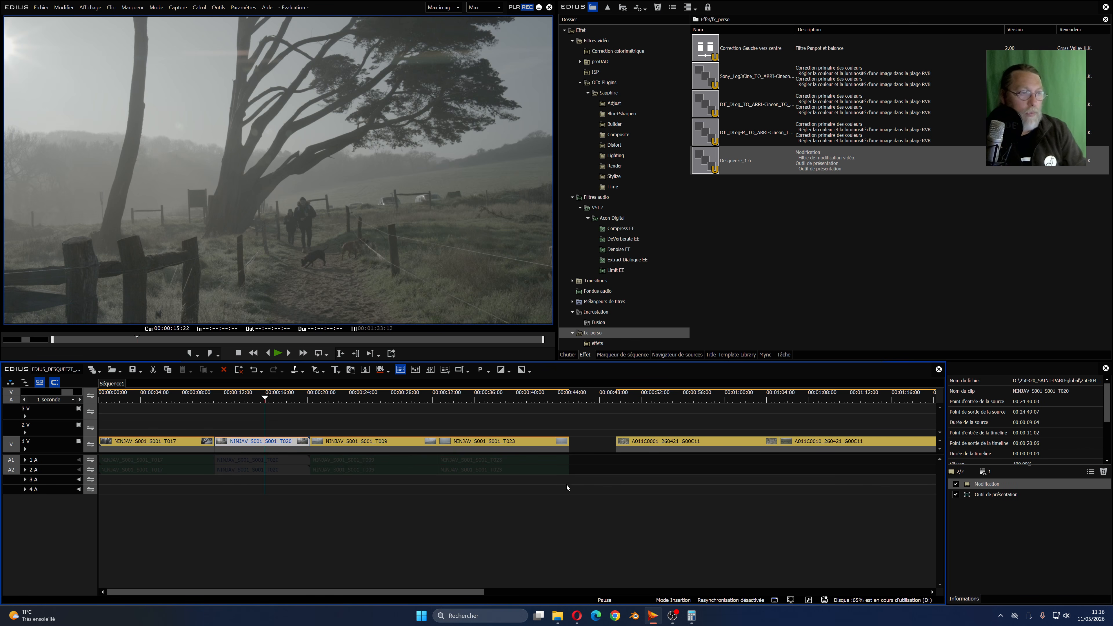
pyautogui.doubleClick(999, 494)
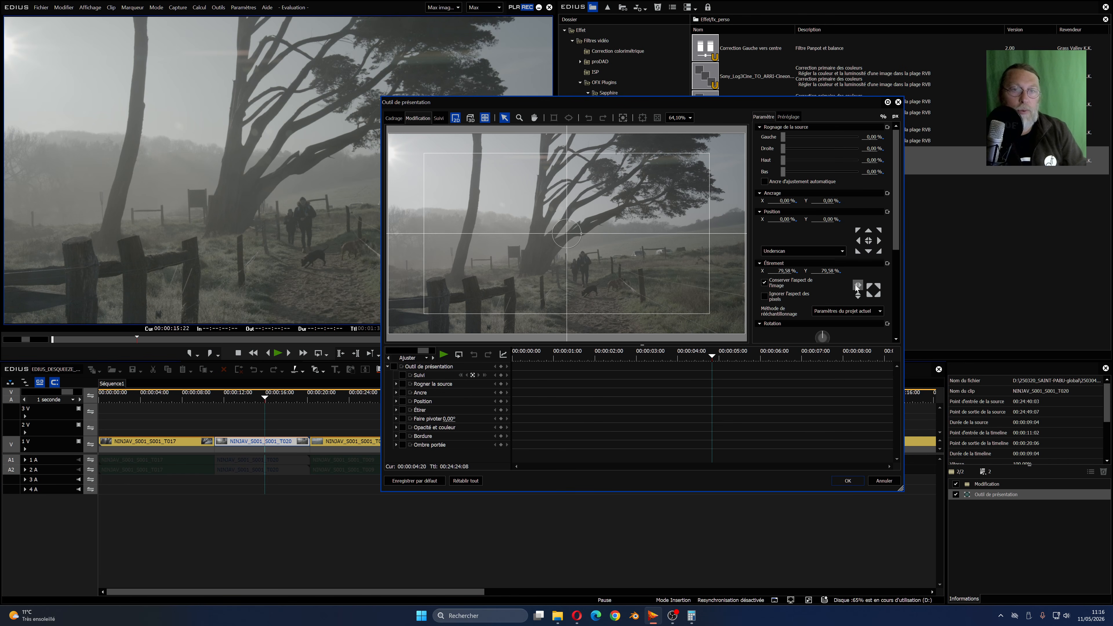
pyautogui.click(858, 295)
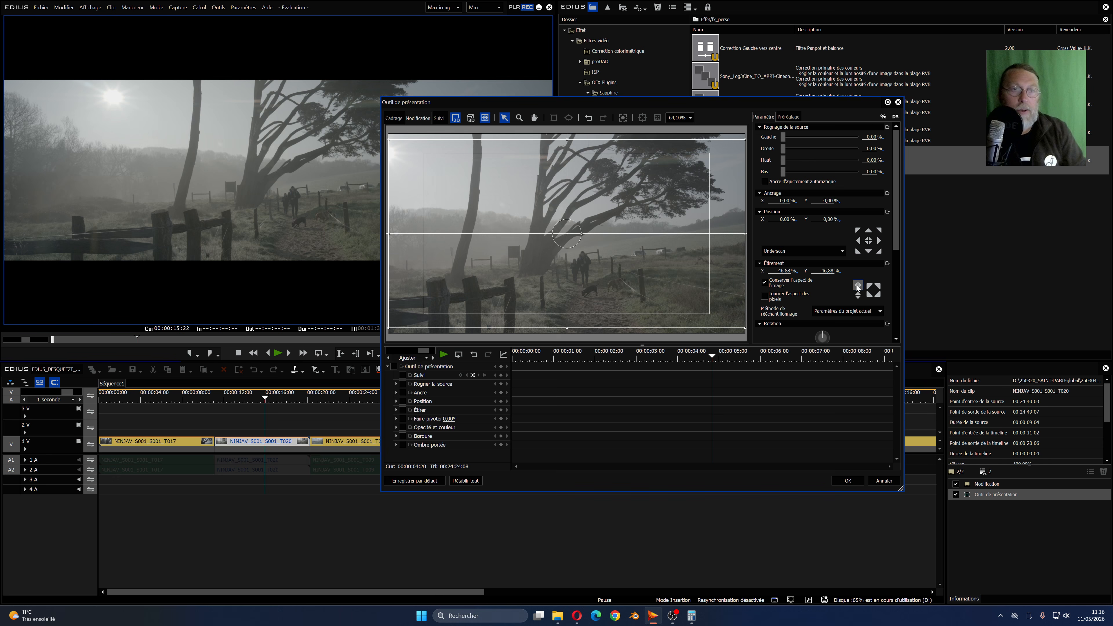
pyautogui.click(848, 480)
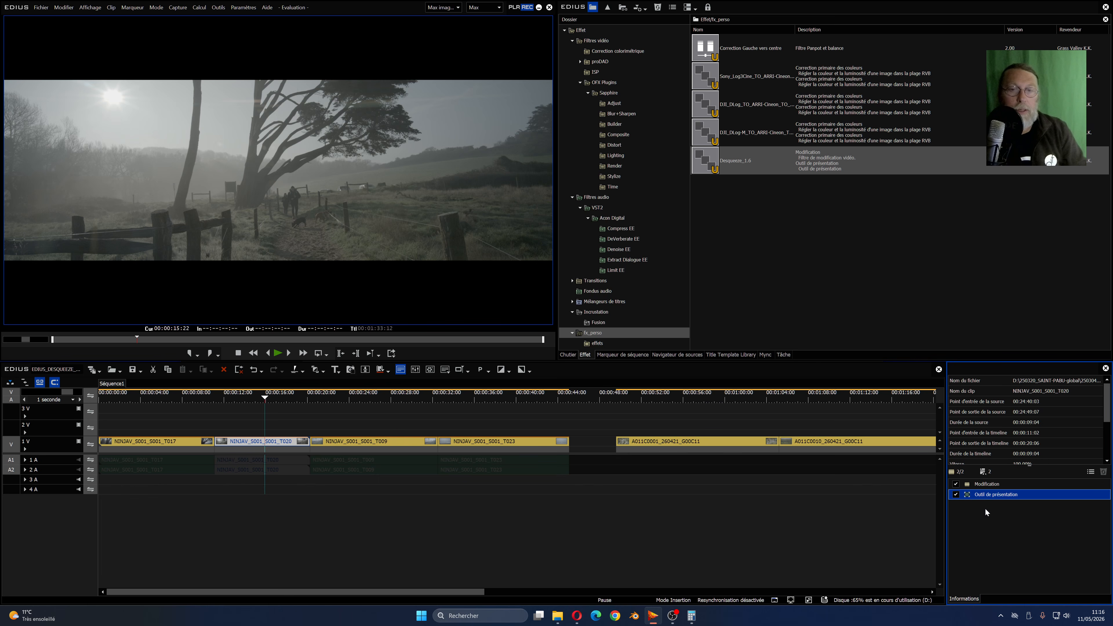
# - Save the clip's two adjusted effects as another preset in fx_perso, also named Desqueeze_1.6
pyautogui.moveTo(982, 495); pyautogui.dragTo(732, 168)
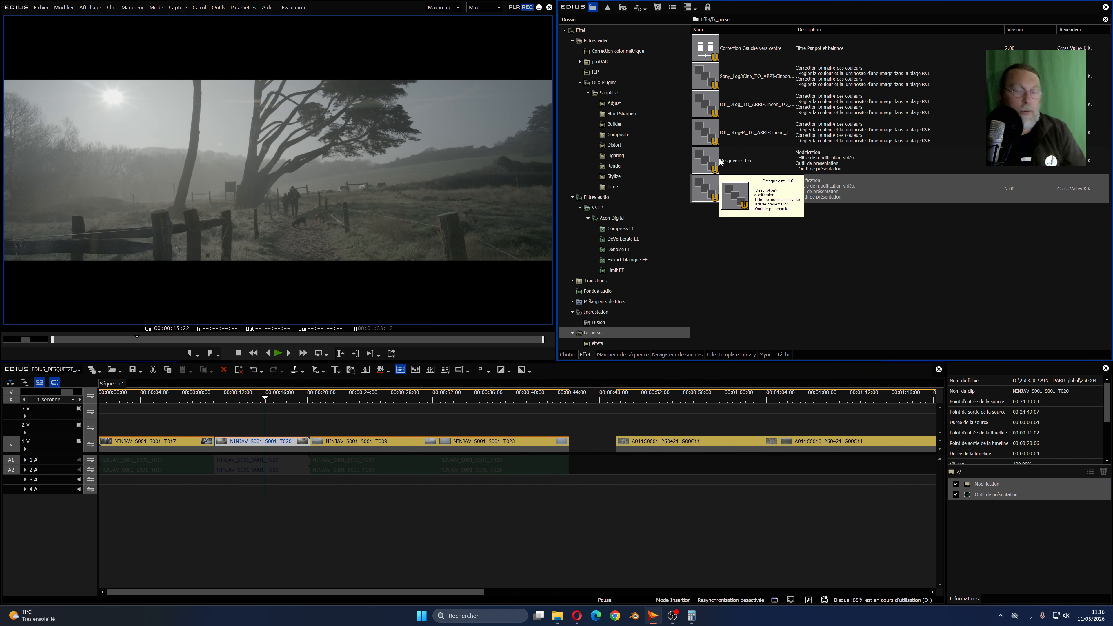
pyautogui.write('Desq')
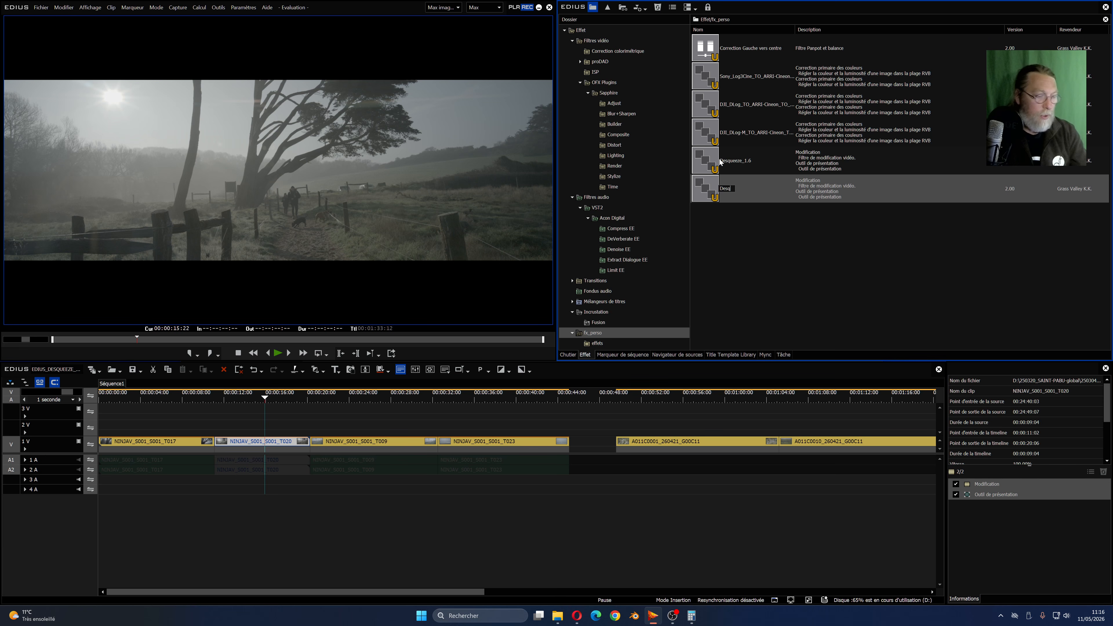
pyautogui.write('uee')
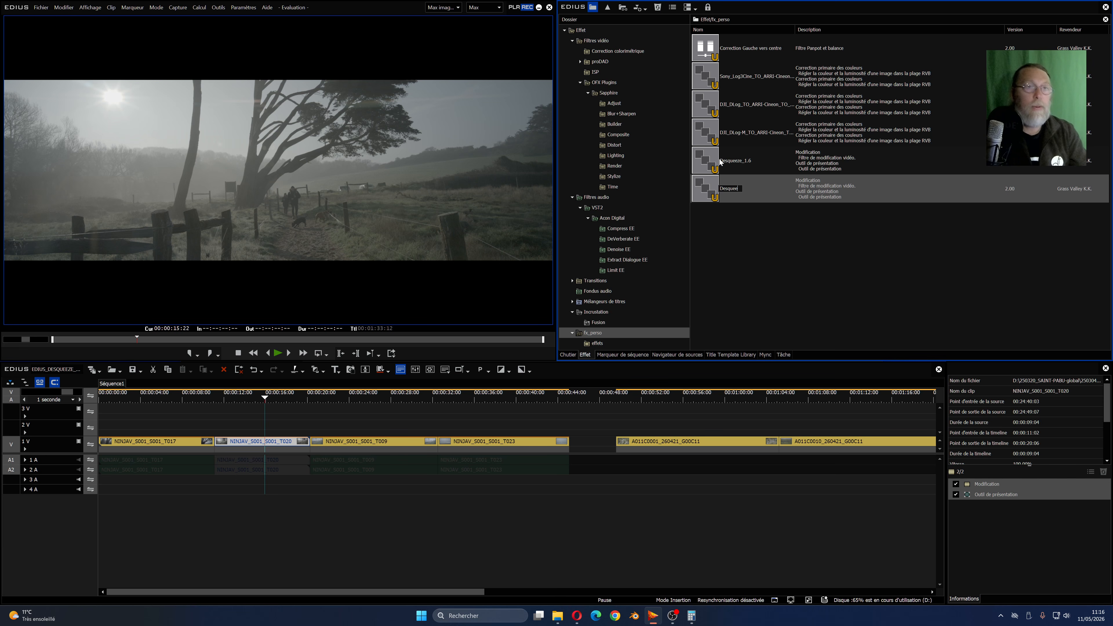
pyautogui.write('ze')
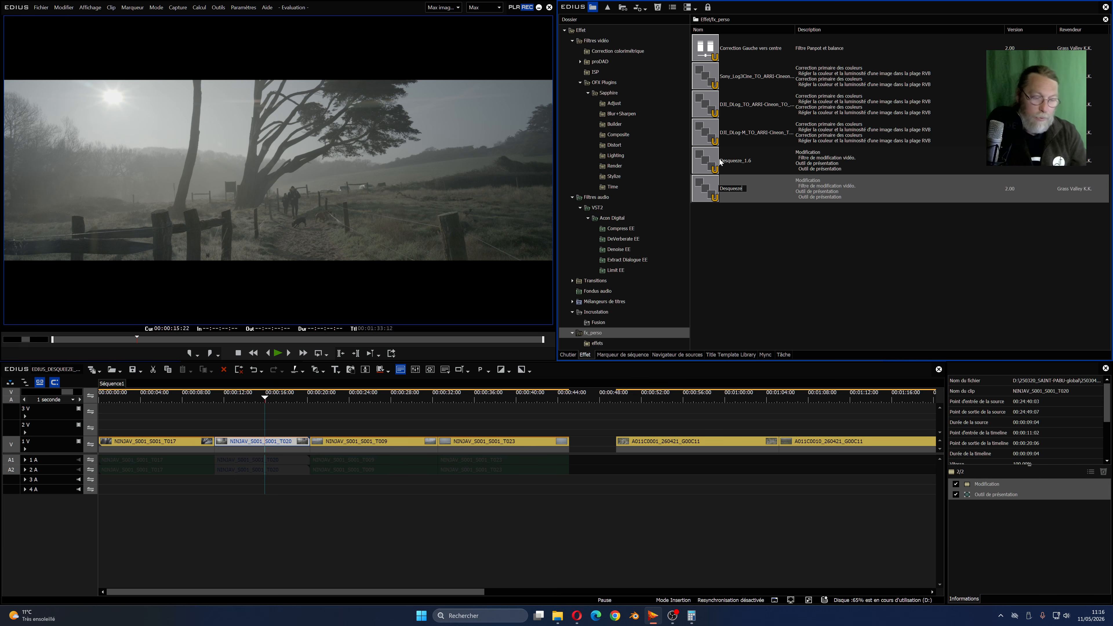
pyautogui.write('_1.6')
pyautogui.press('Return')
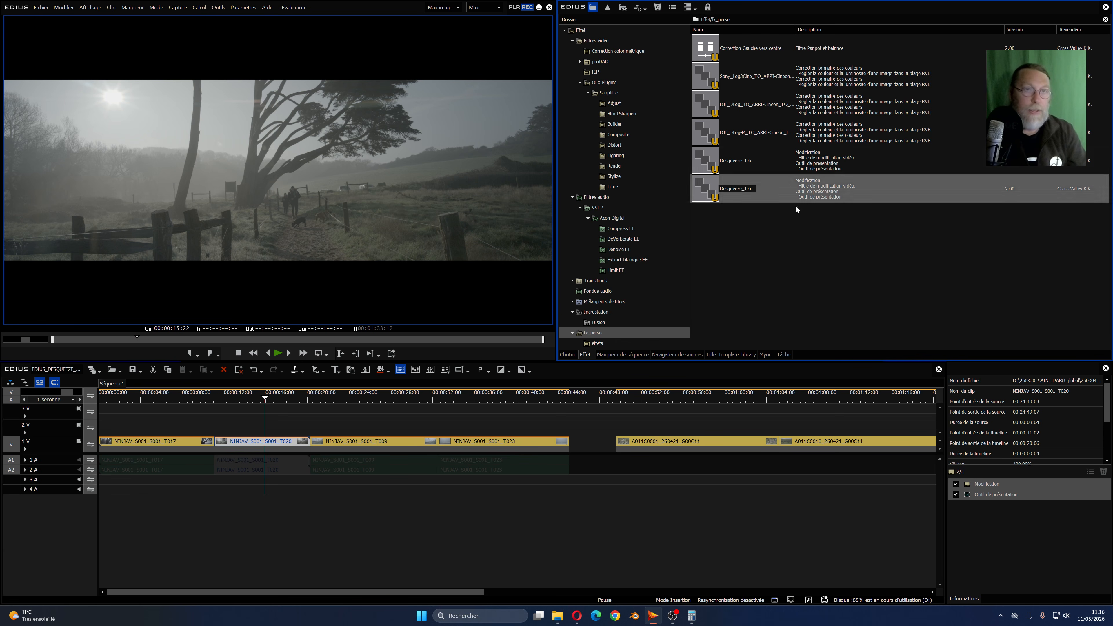
# - Delete the older of the two Desqueeze_1.6 presets from the fx_perso folder
pyautogui.click(747, 167)
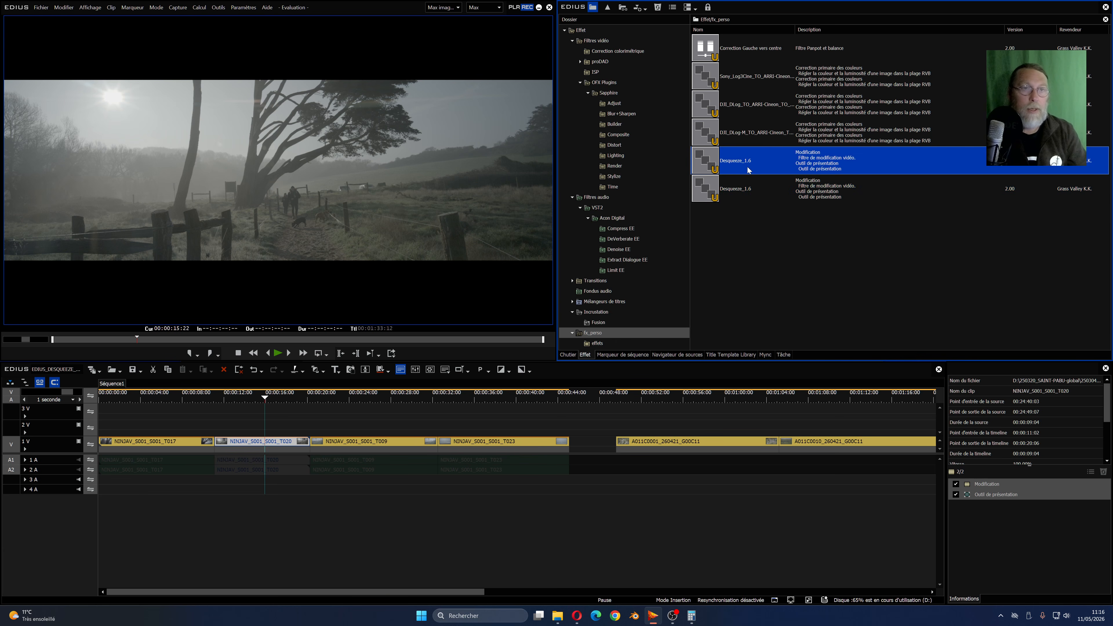
pyautogui.press('Delete')
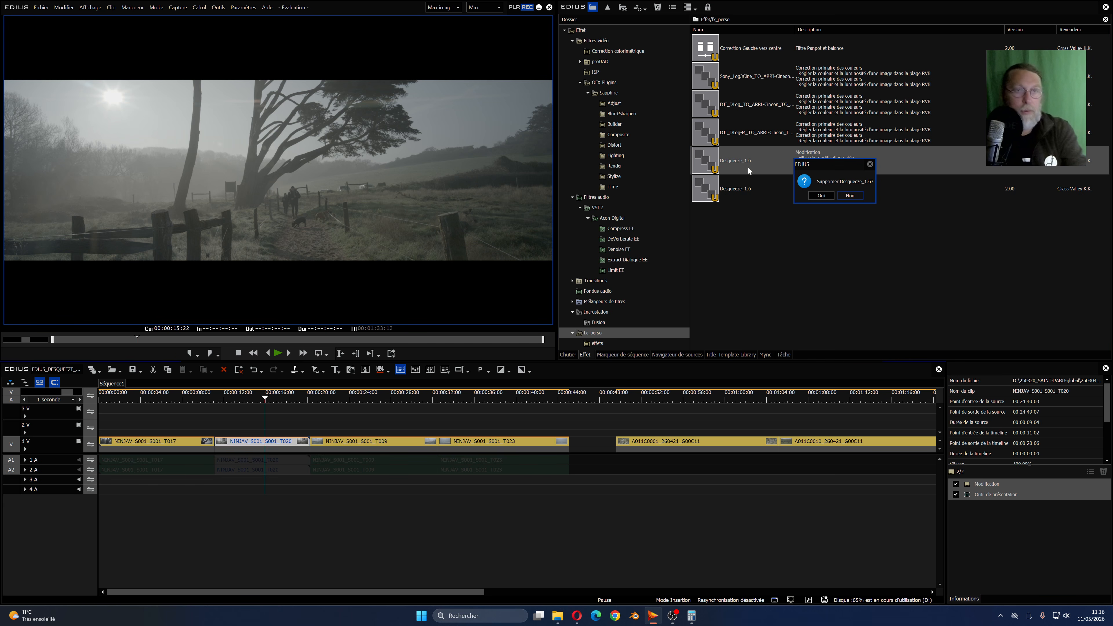
pyautogui.click(831, 197)
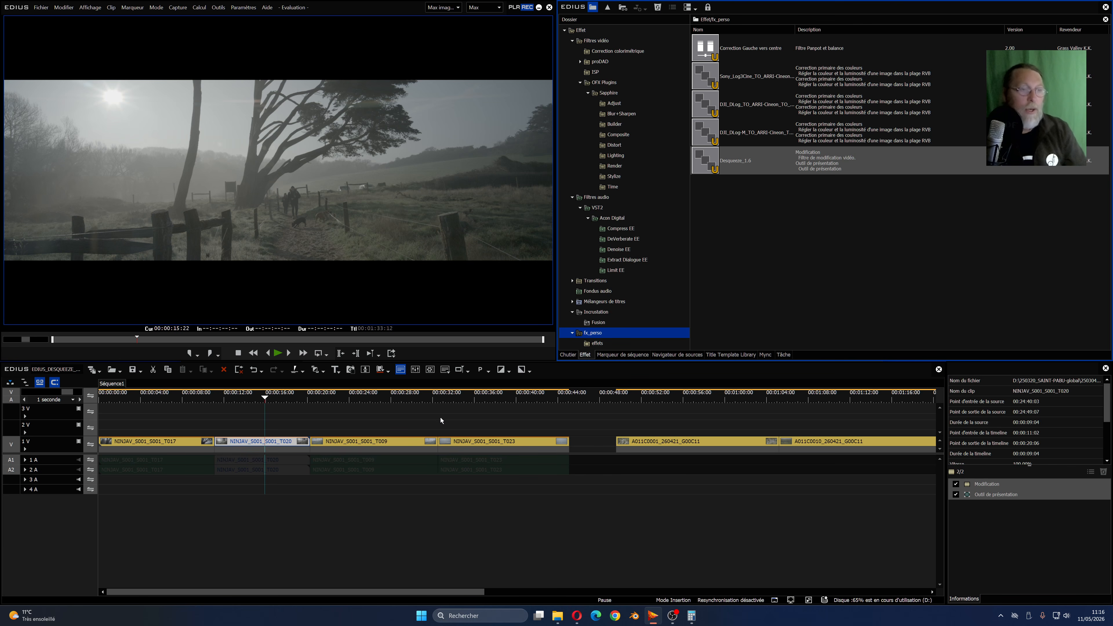
# - View the desqueezed NINJAV T009 clip, and check the frame size and aspect ratio in the A011C0001 clip's video properties
pyautogui.click(373, 397)
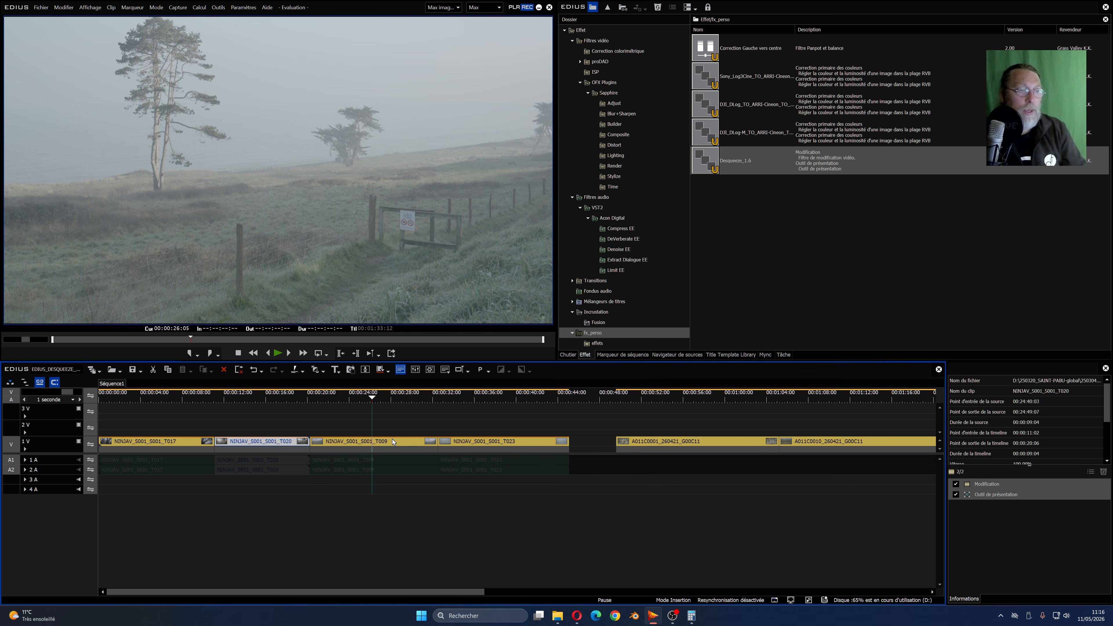
pyautogui.hotkey('ctrl', 's')
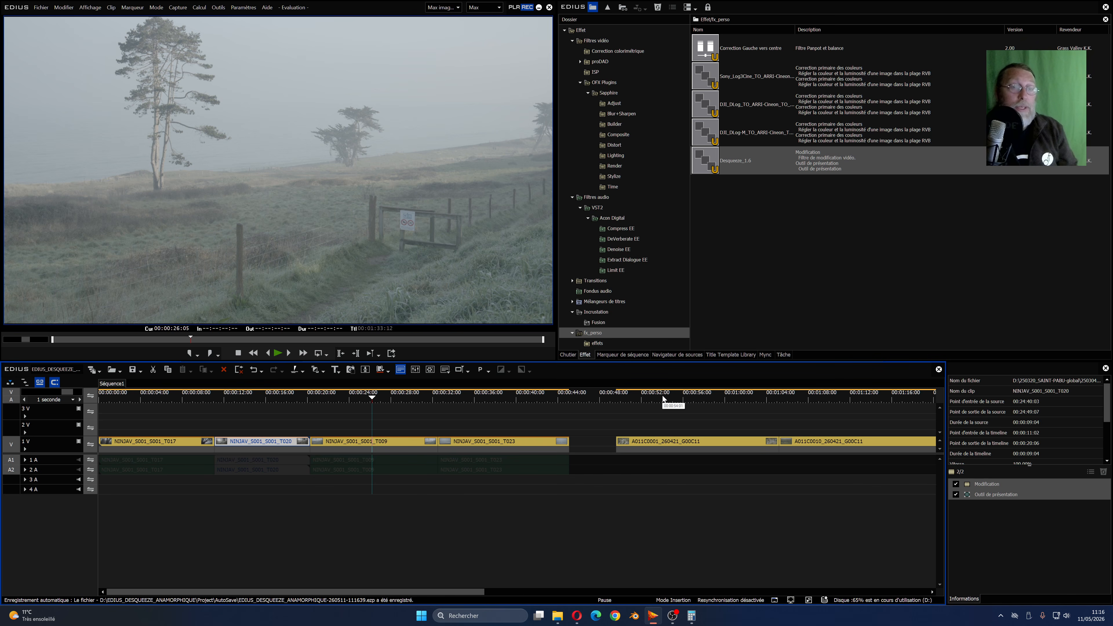
pyautogui.click(687, 396)
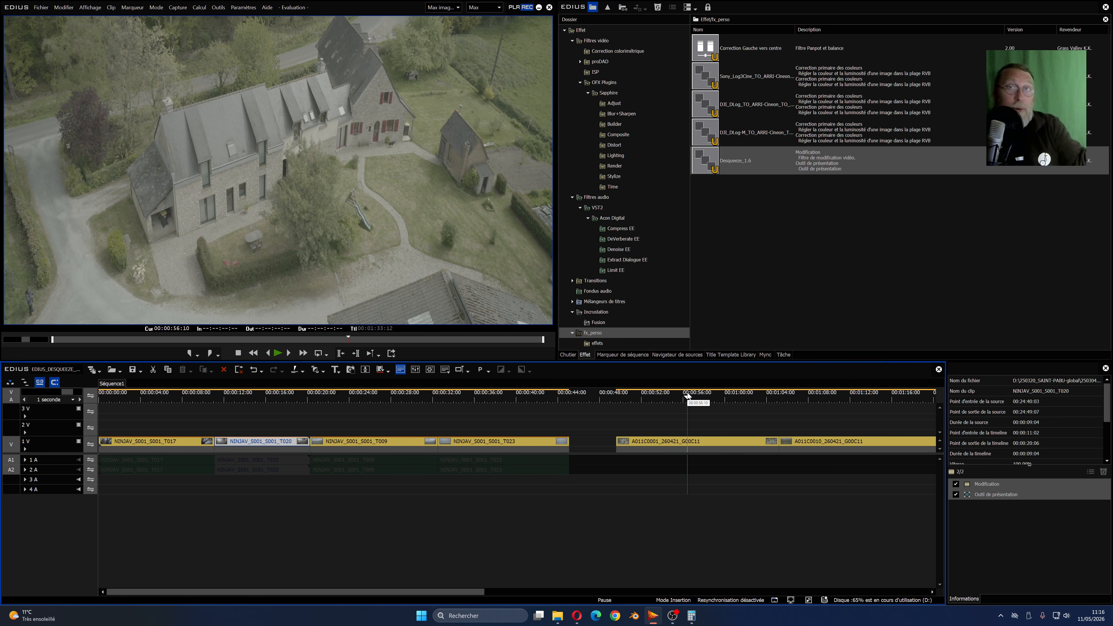
pyautogui.rightClick(680, 443)
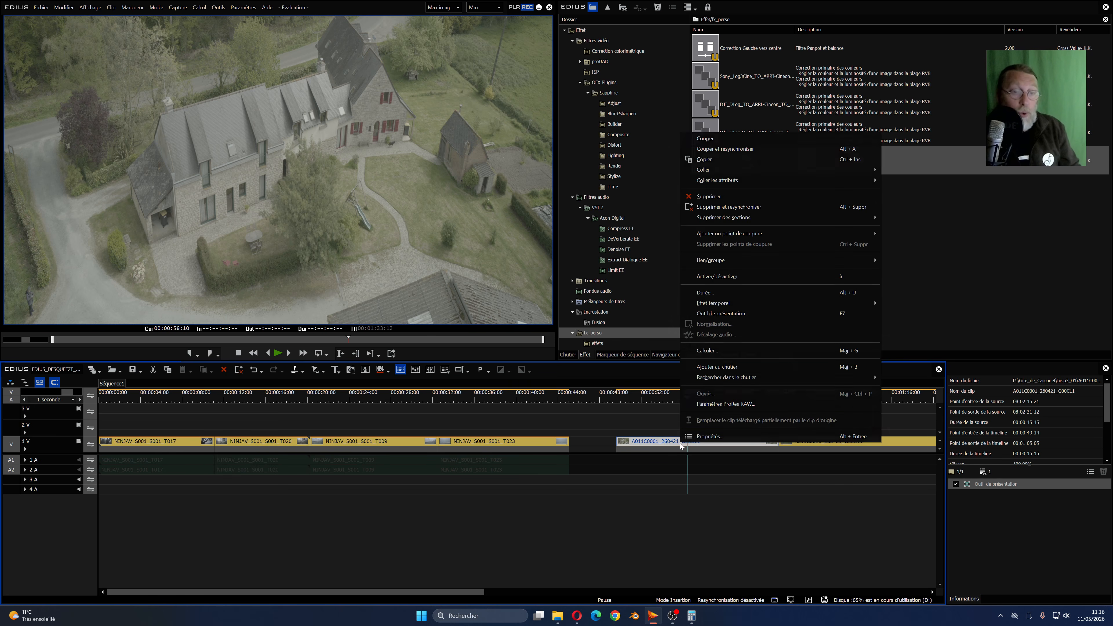
pyautogui.click(701, 436)
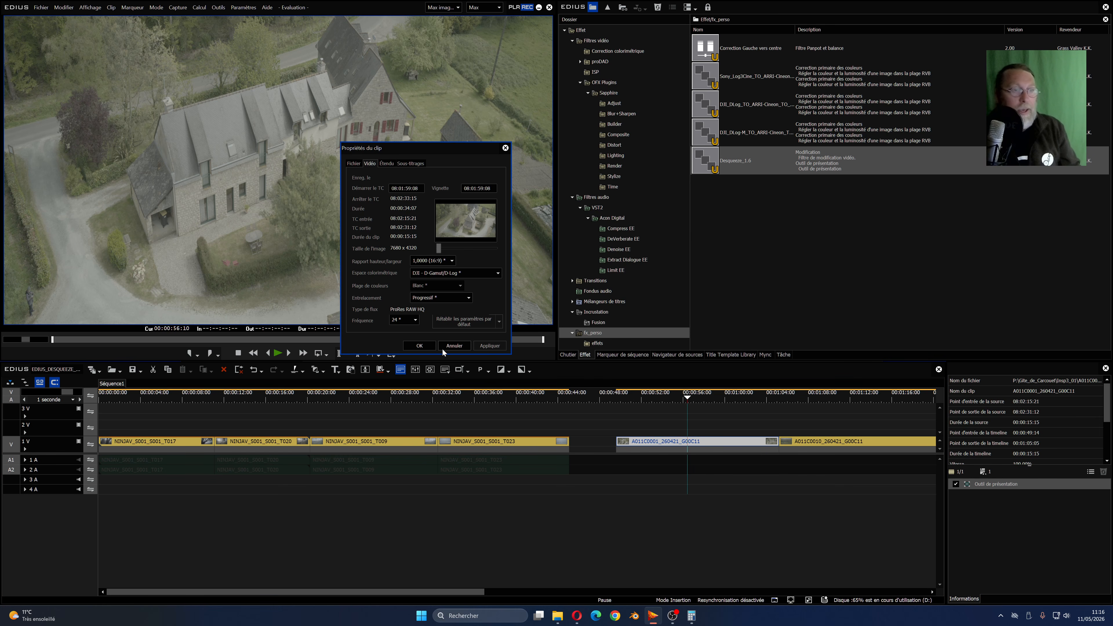
pyautogui.click(426, 345)
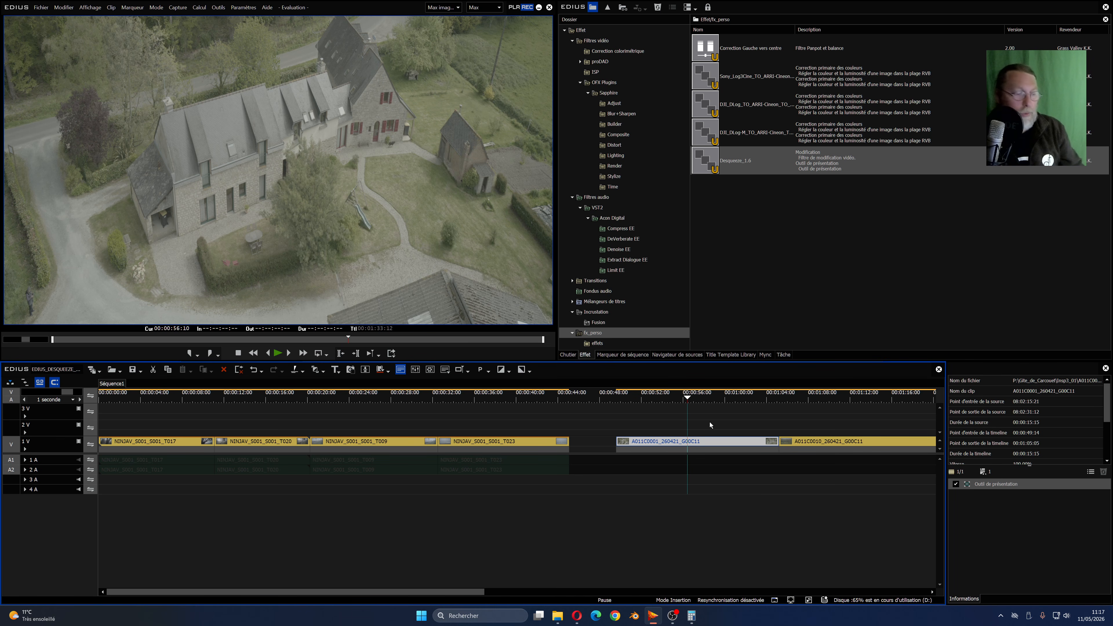
# - Apply the Desqueeze_1.6 preset to all three A011 clips at the end of video track 1
pyautogui.hotkey('ctrl', '0')
pyautogui.moveTo(715, 420); pyautogui.dragTo(901, 462)
pyautogui.moveTo(717, 173); pyautogui.dragTo(607, 440)
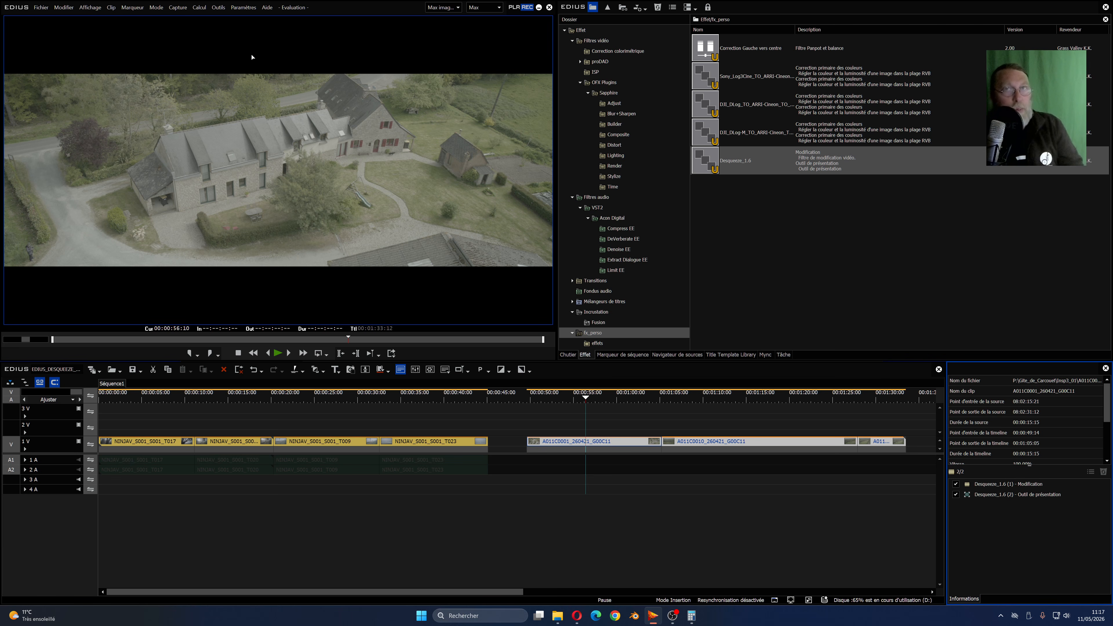
# - Modify the current project settings to use a custom (Personnalisé) frame size
pyautogui.click(248, 10)
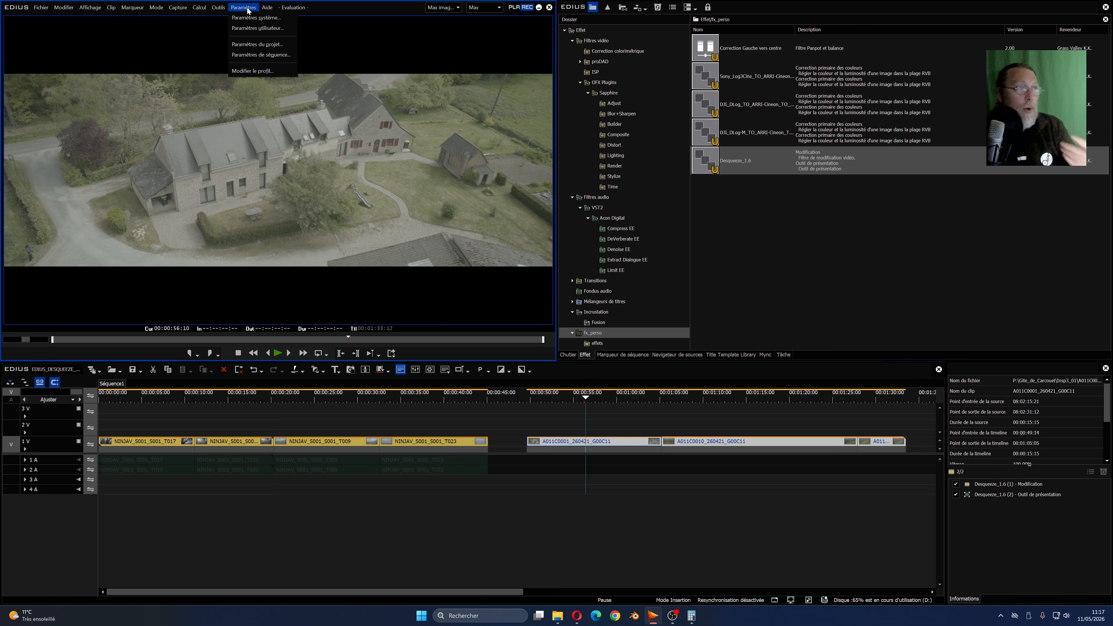
pyautogui.click(256, 44)
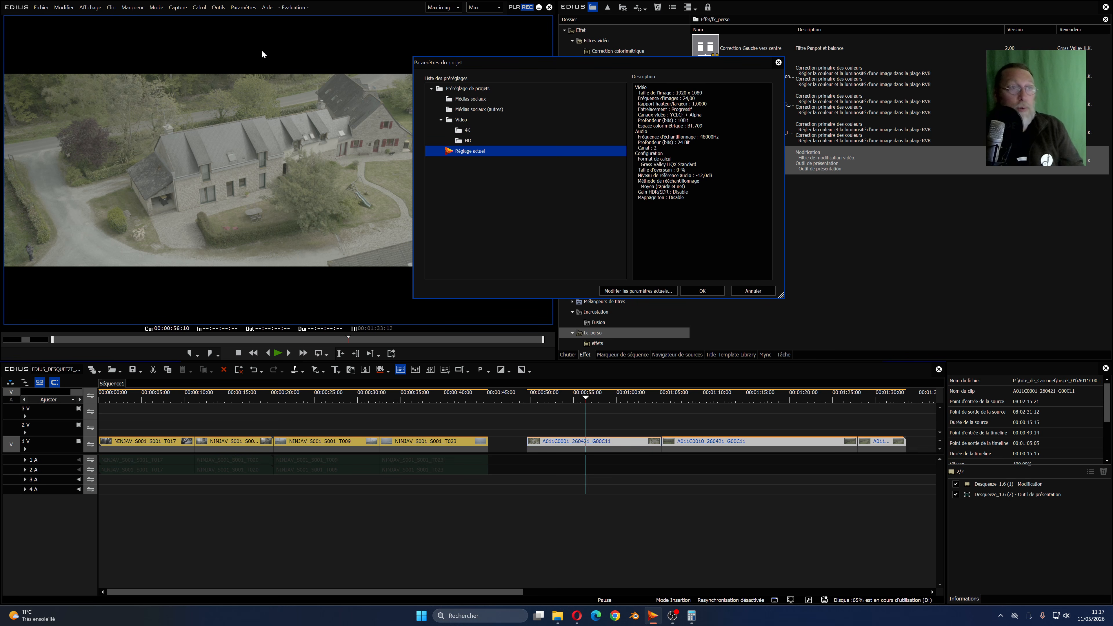
pyautogui.click(640, 291)
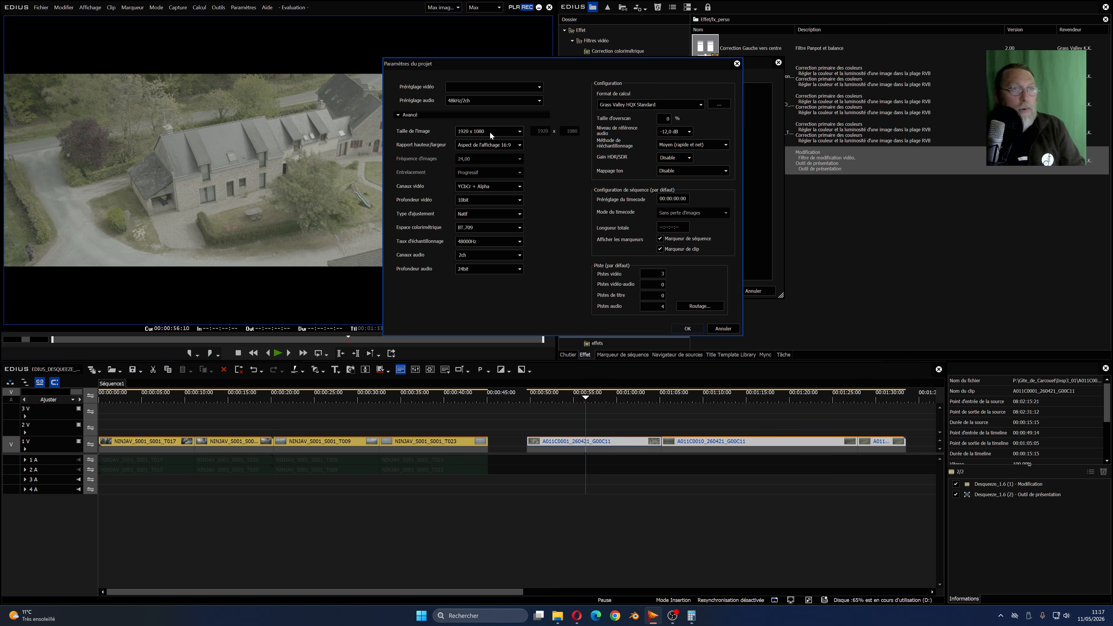
pyautogui.click(518, 133)
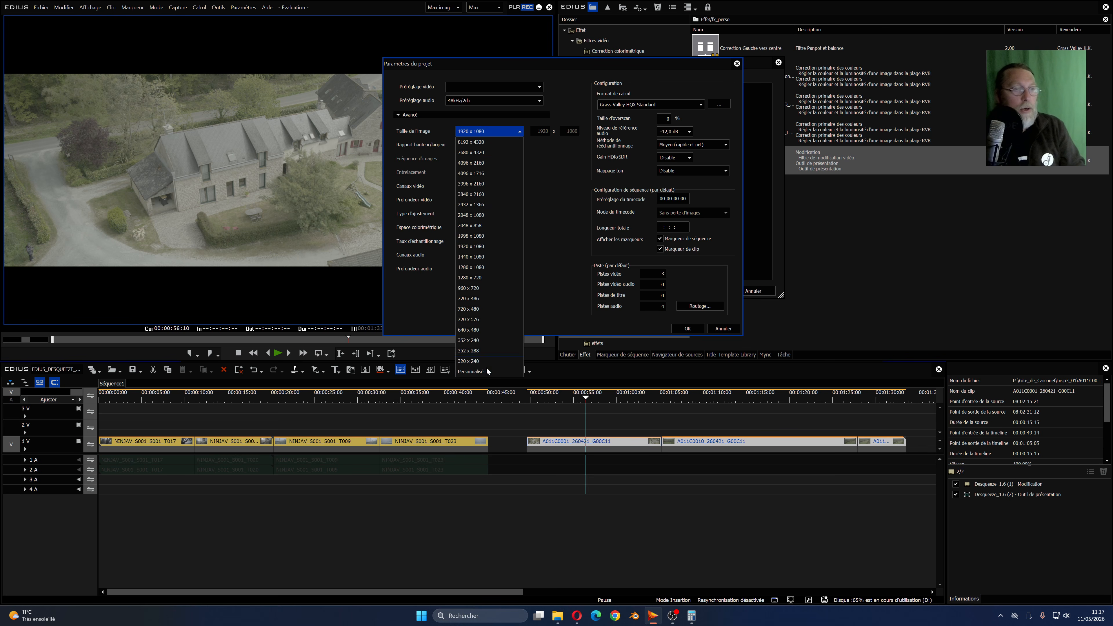
pyautogui.click(471, 371)
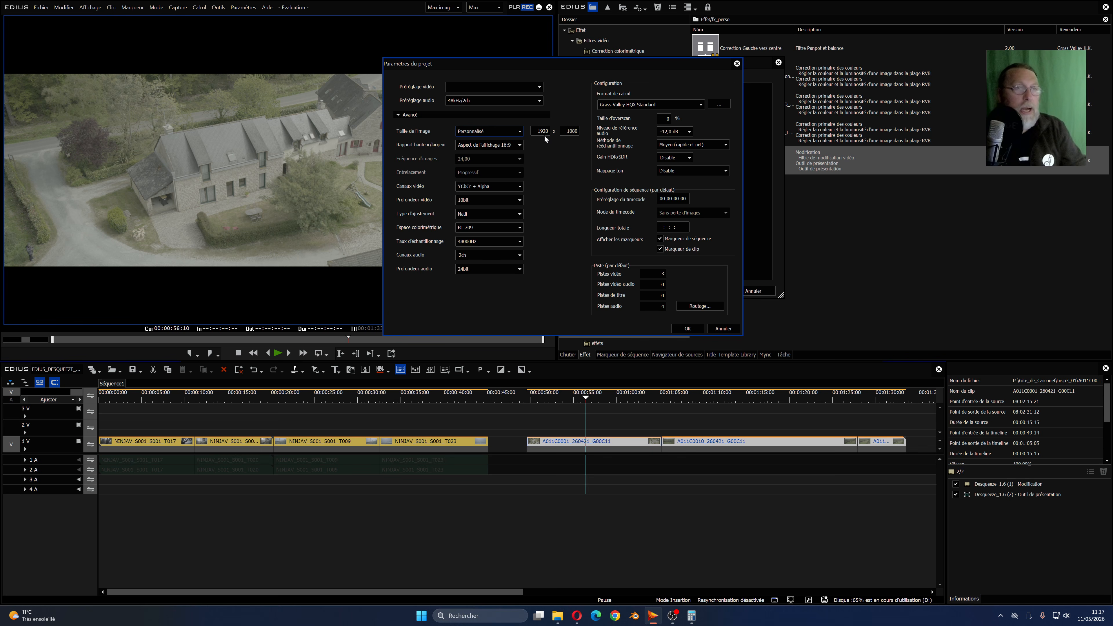
# - Switch to the Calculator and compute 1080 × 2,4 for the project's new frame width
pyautogui.moveTo(693, 617)
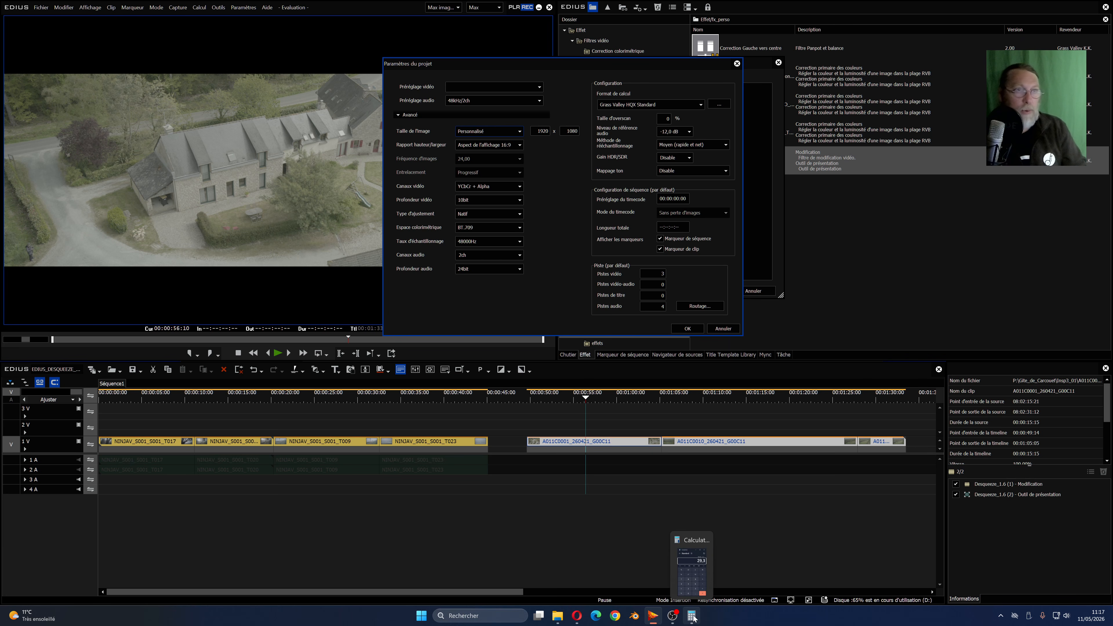
pyautogui.click(692, 616)
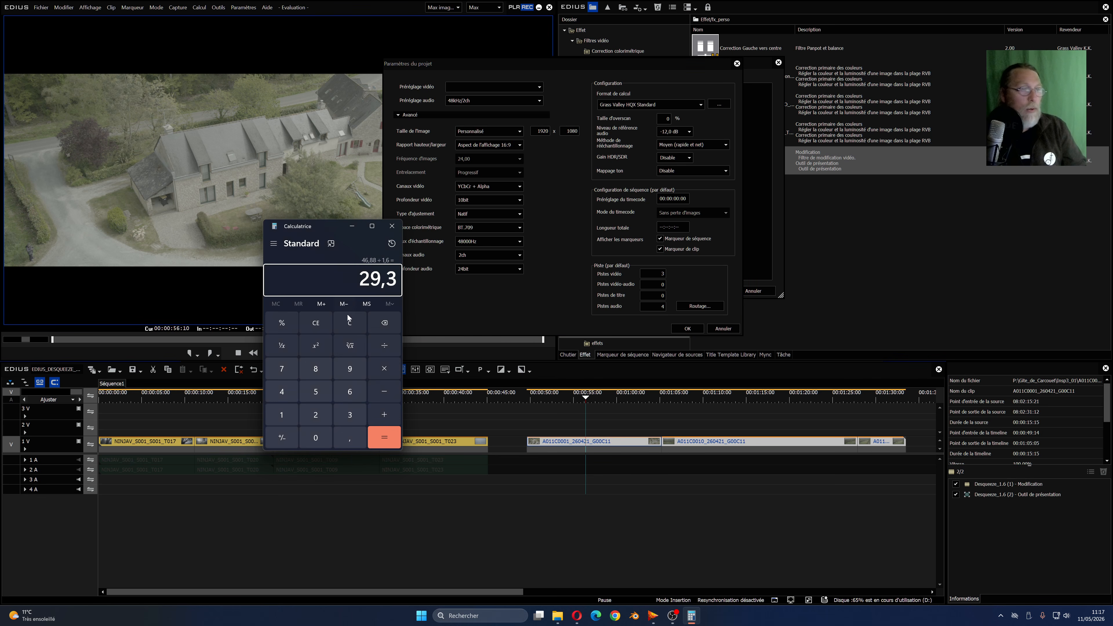
pyautogui.click(319, 325)
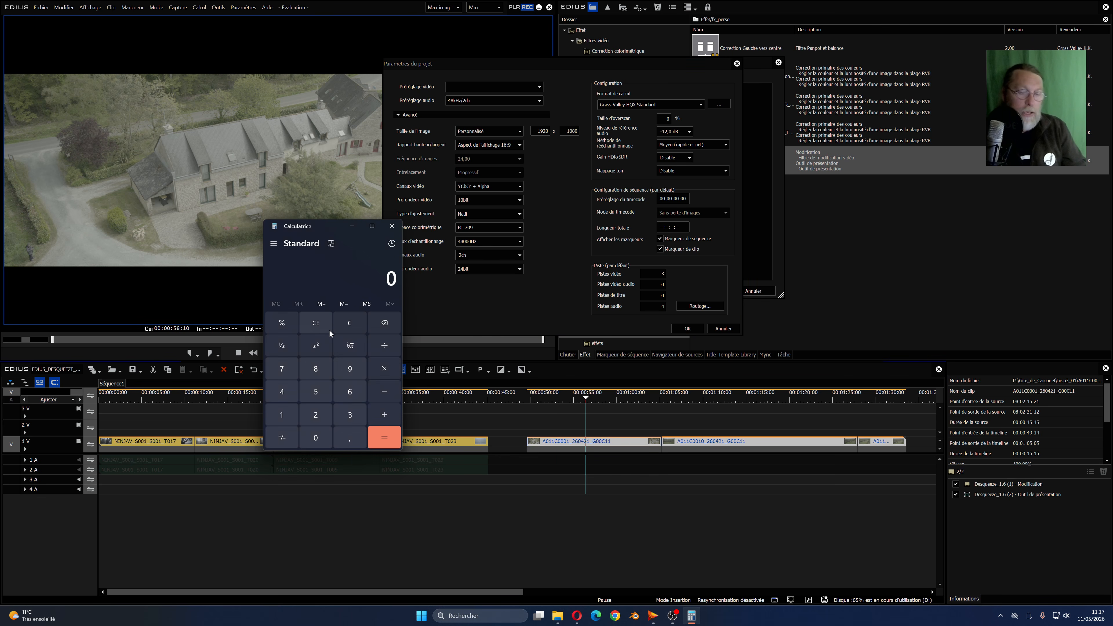
pyautogui.write('1080*2')
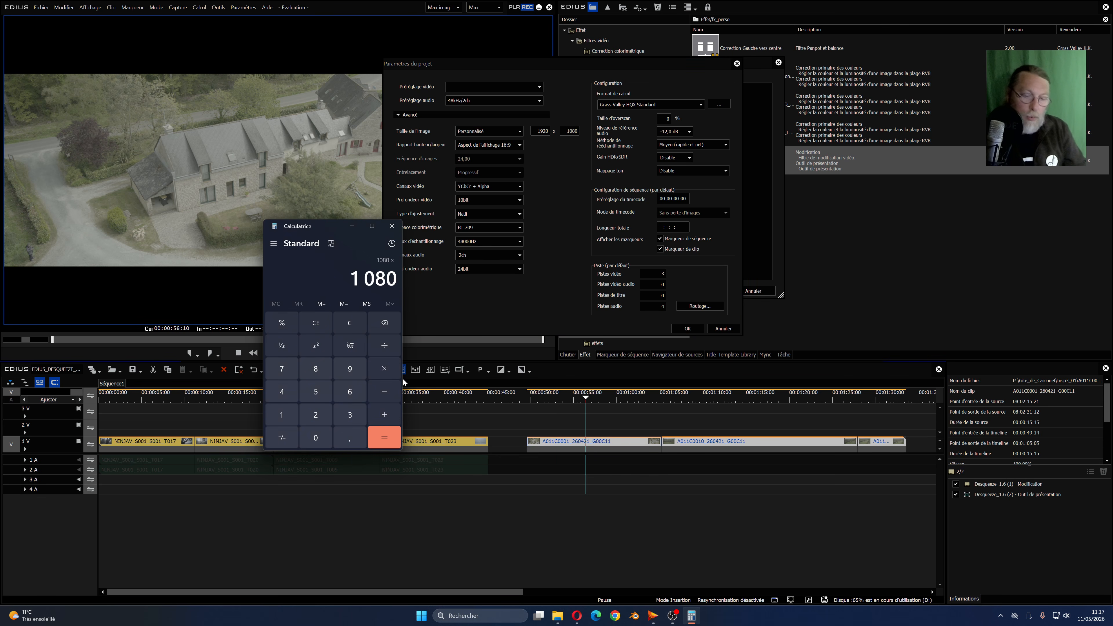
pyautogui.write(',4')
pyautogui.press('Return')
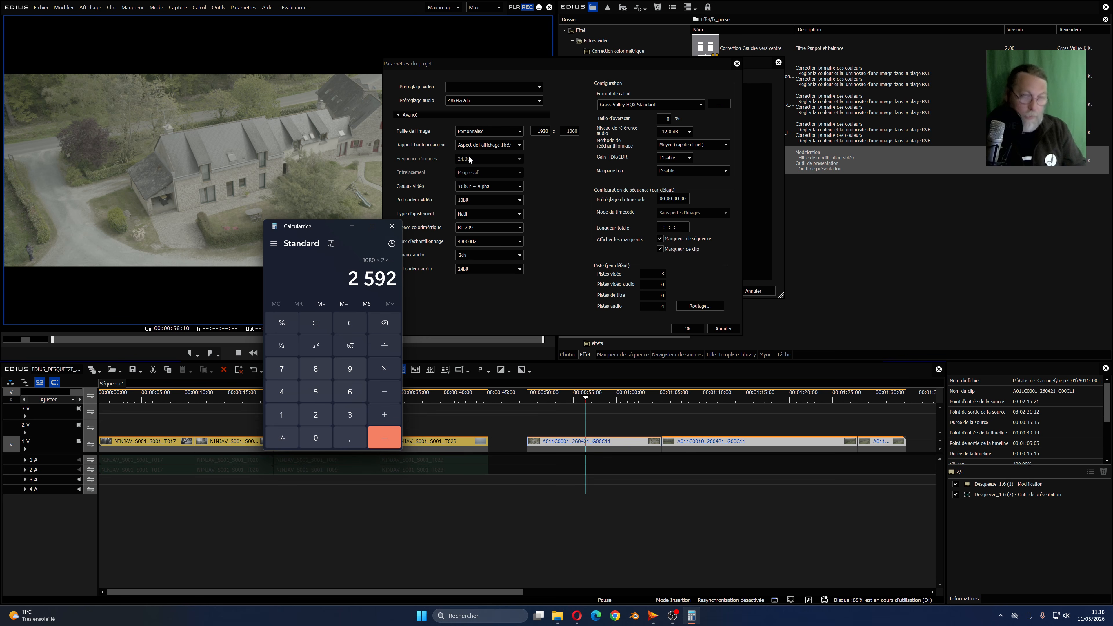
# - Set the project's frame width to 2592 and its aspect ratio to Rapport hauteur/largeur en pixel 1:1, and confirm the settings
pyautogui.click(552, 131)
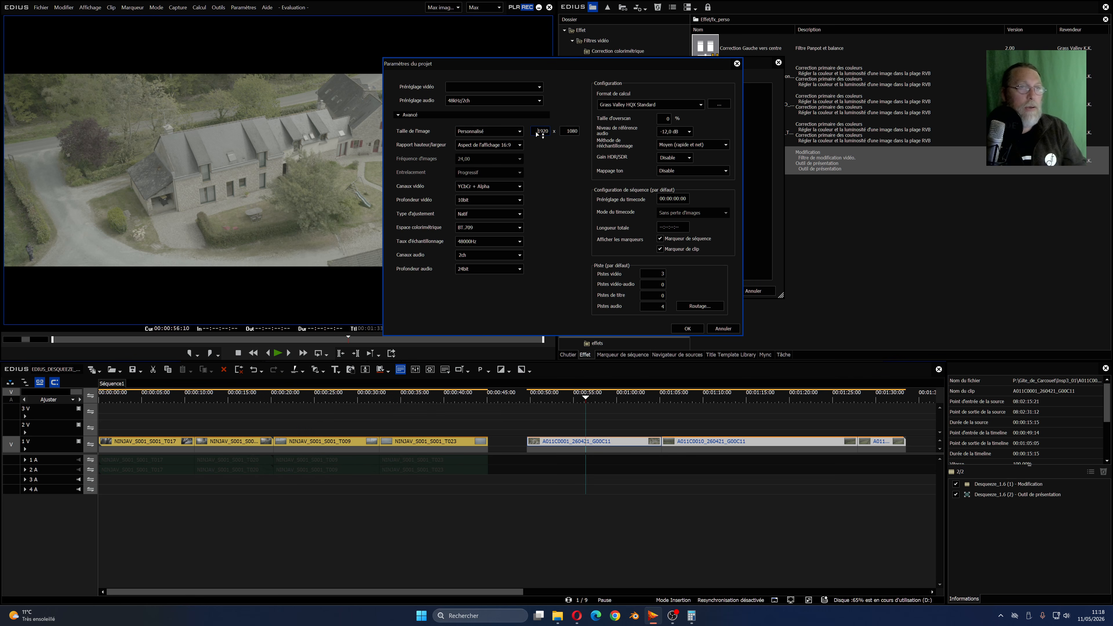
pyautogui.doubleClick(542, 131)
pyautogui.write('25')
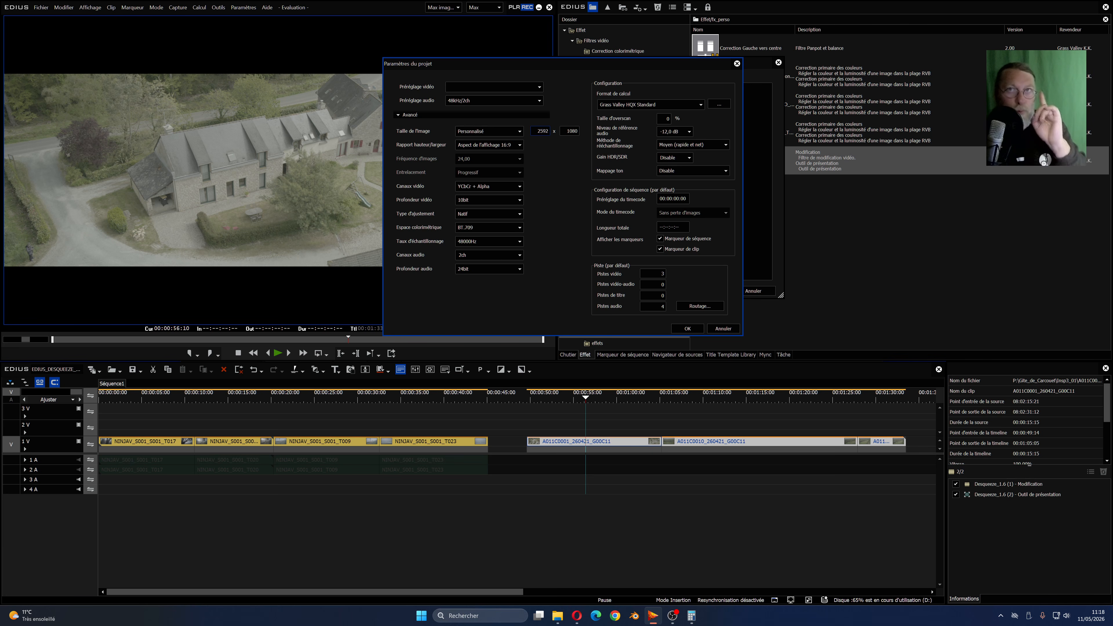
pyautogui.click(518, 147)
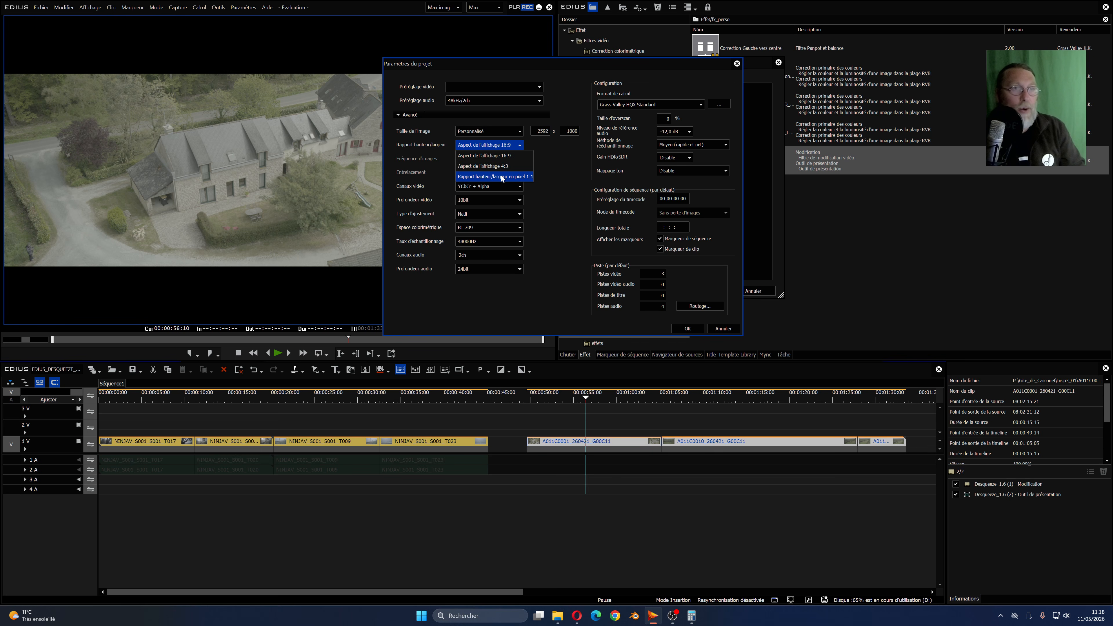
pyautogui.click(513, 176)
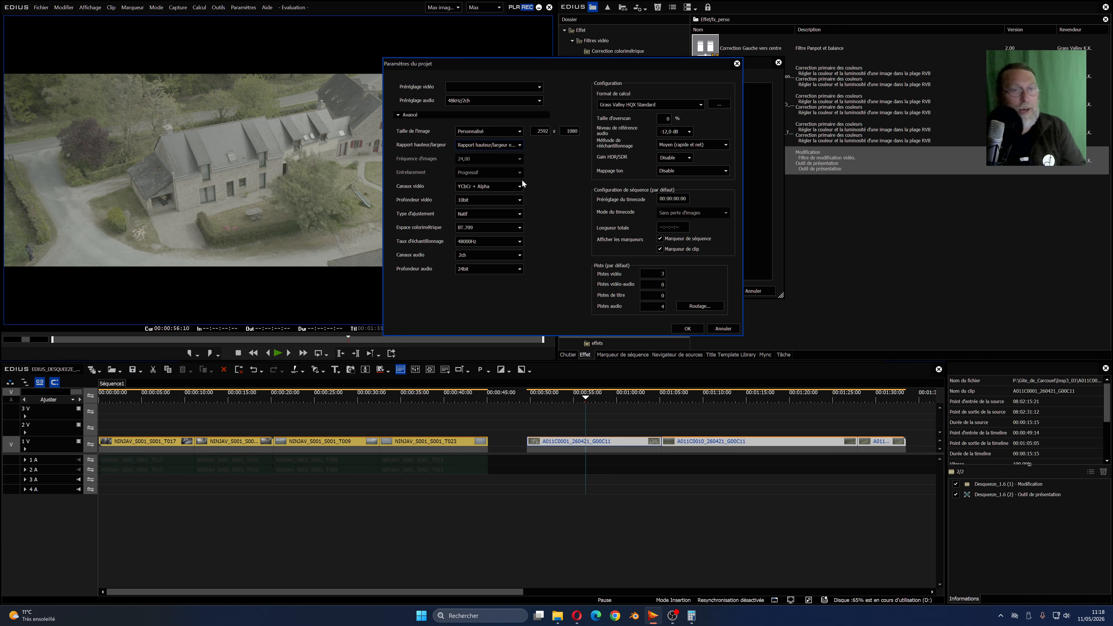
pyautogui.click(688, 329)
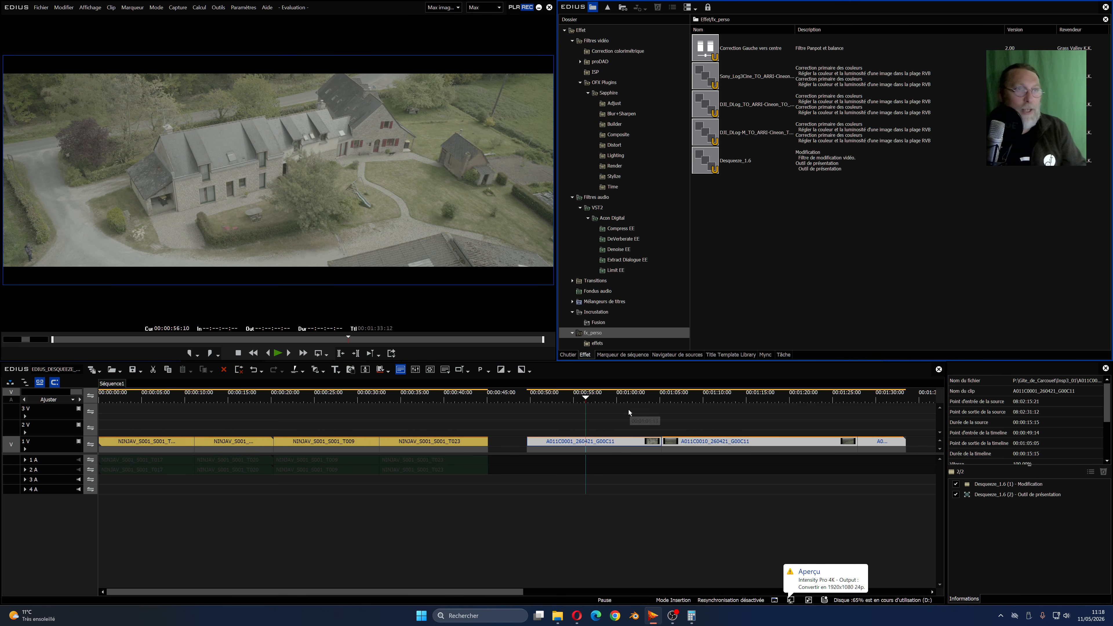
# - Stretch only the A011C0001 clip to 41,15 % in its Outil de présentation so it fills the wider frame, and confirm
pyautogui.click(767, 485)
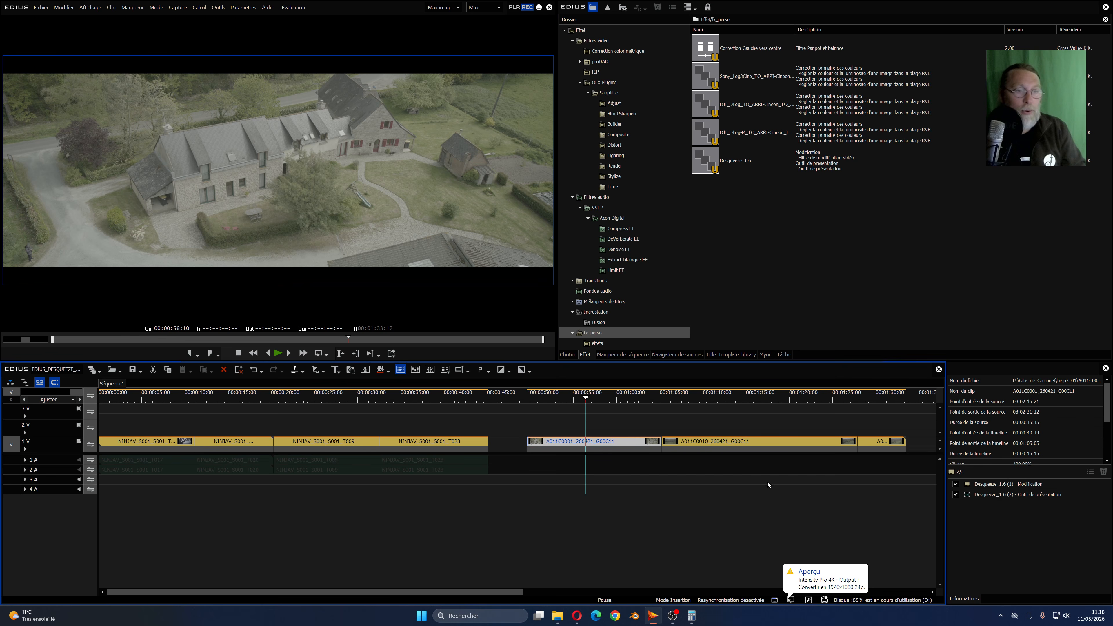
pyautogui.doubleClick(996, 496)
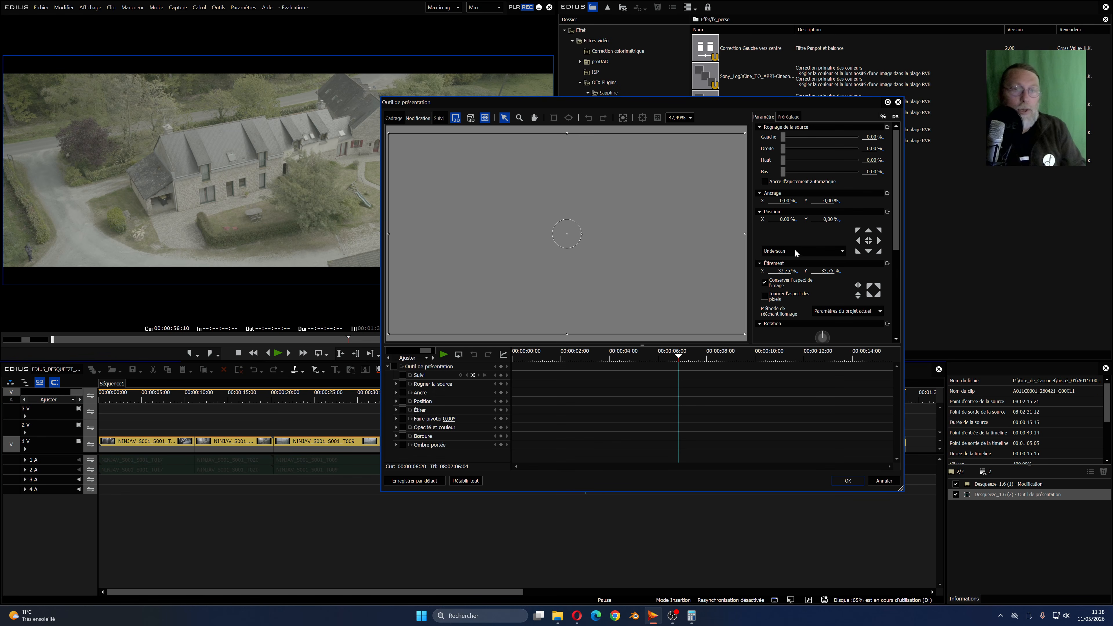
pyautogui.moveTo(790, 272); pyautogui.dragTo(790, 250)
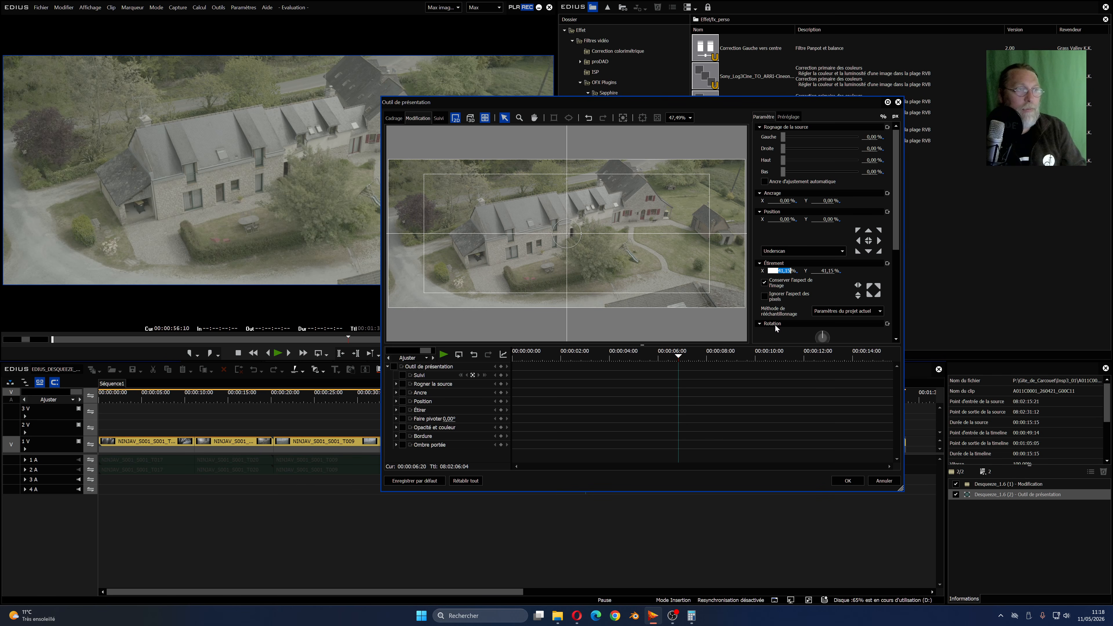
pyautogui.click(852, 481)
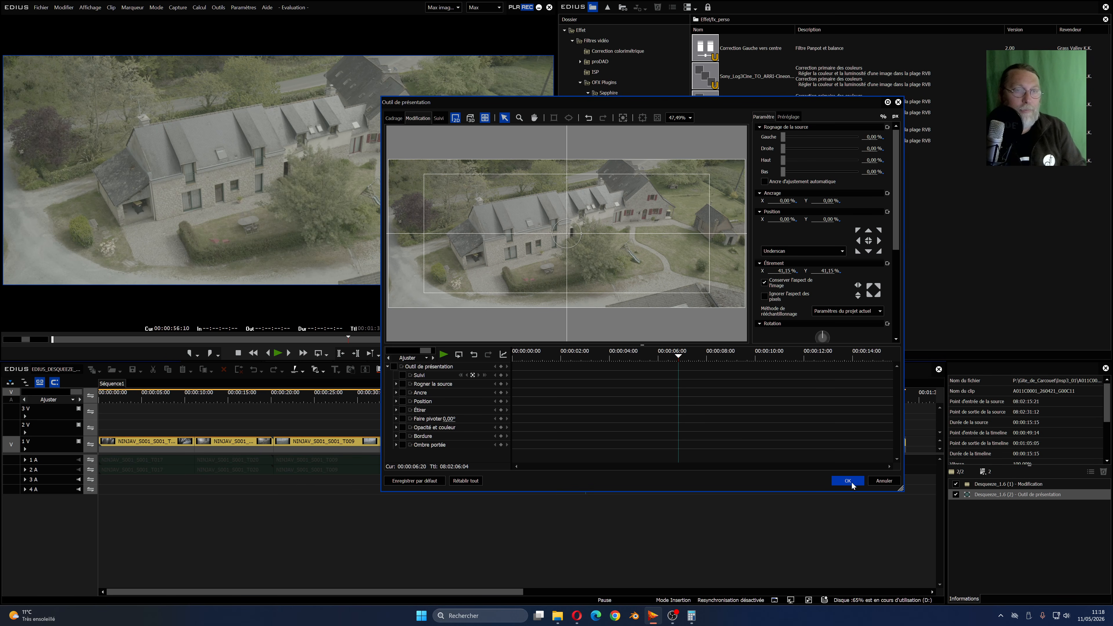